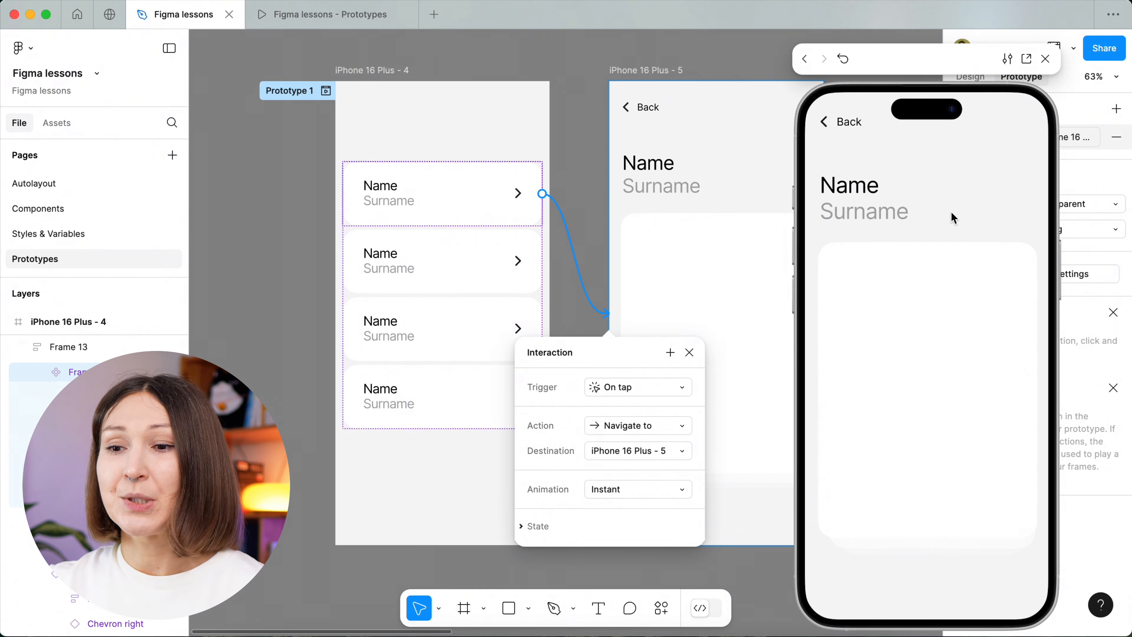
Preview the first card's Instant transition and return, then set its tap animation to Dissolve and preview it in both directions.
click(848, 124)
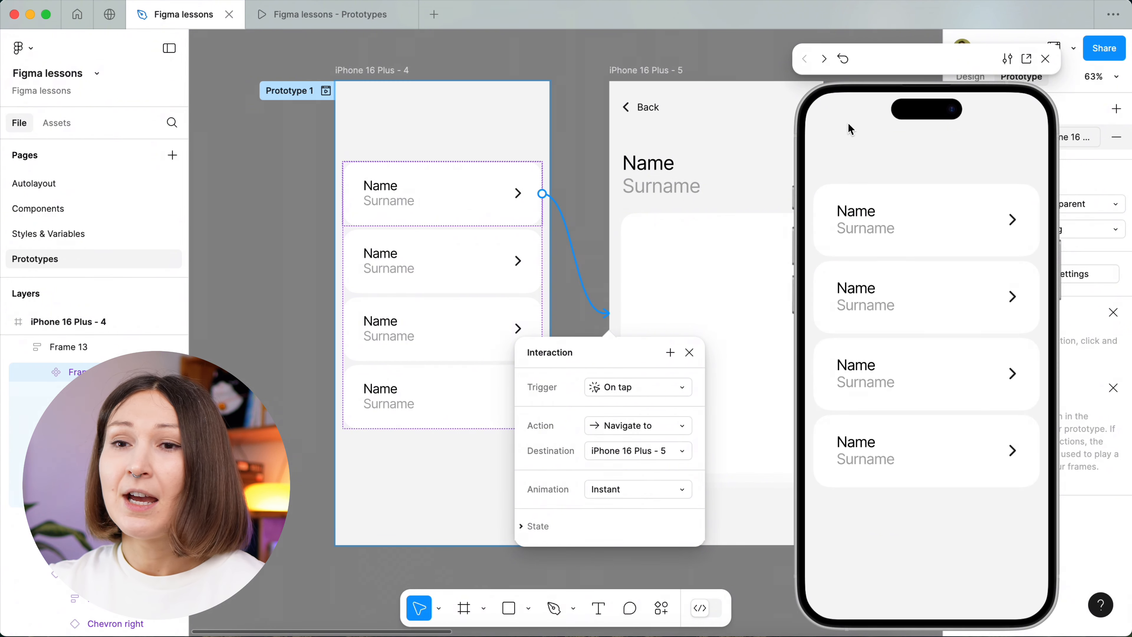
click(922, 209)
click(850, 123)
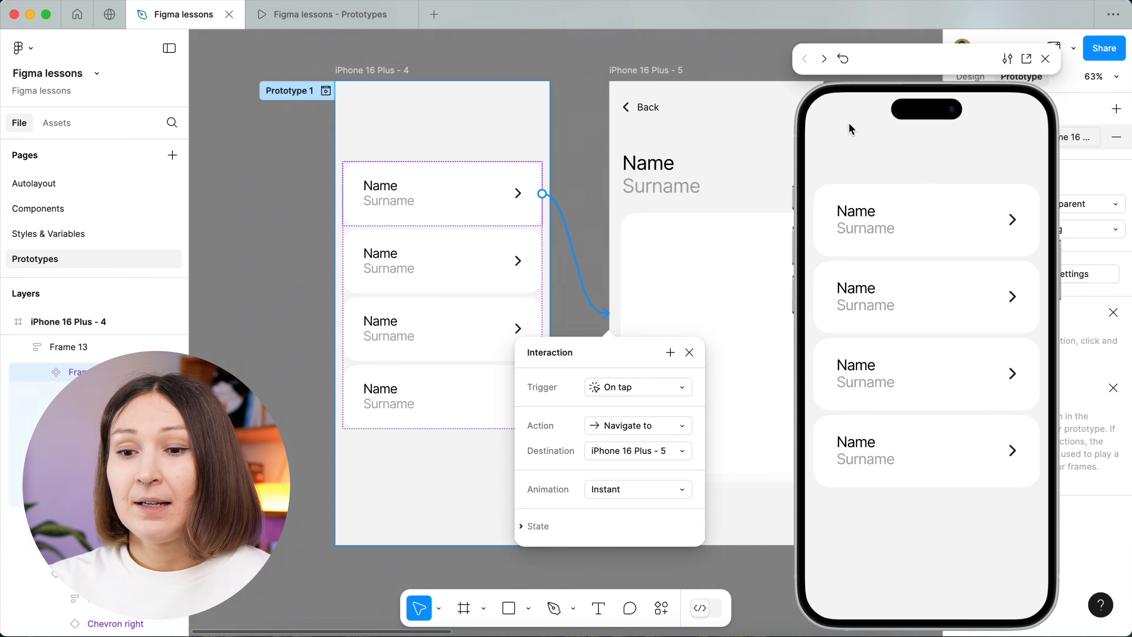
click(609, 494)
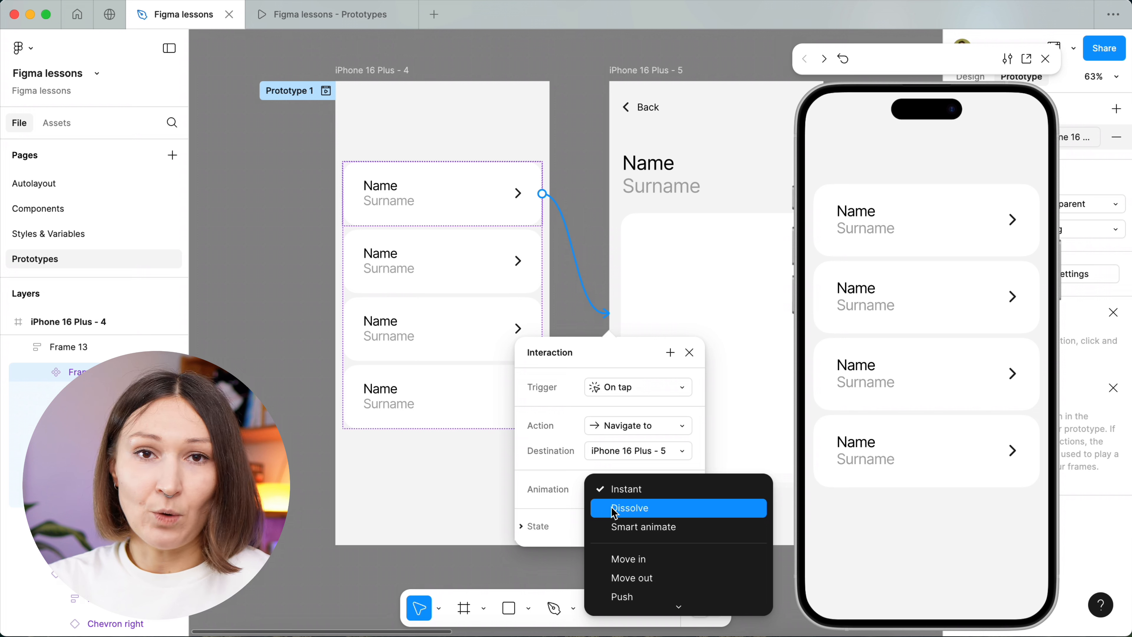
click(614, 513)
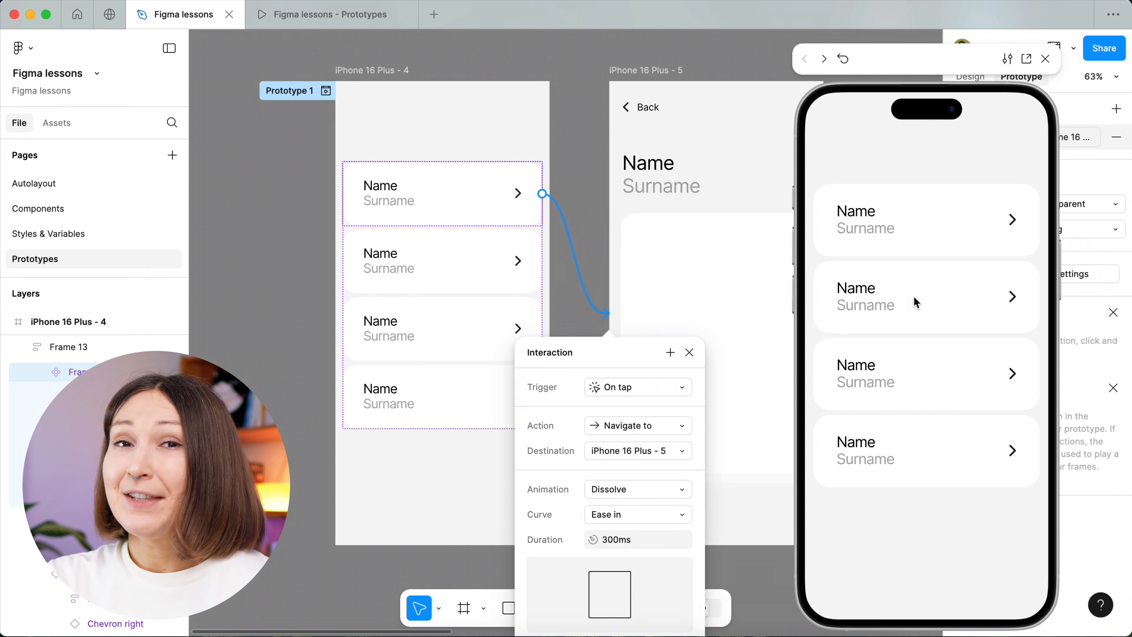
click(950, 229)
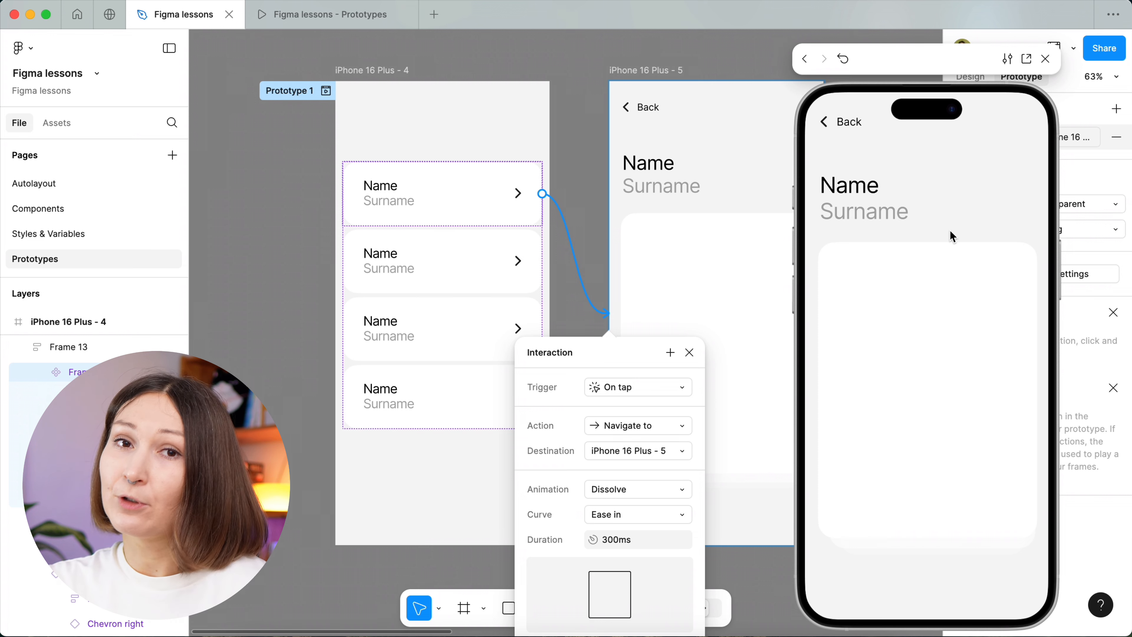
click(851, 125)
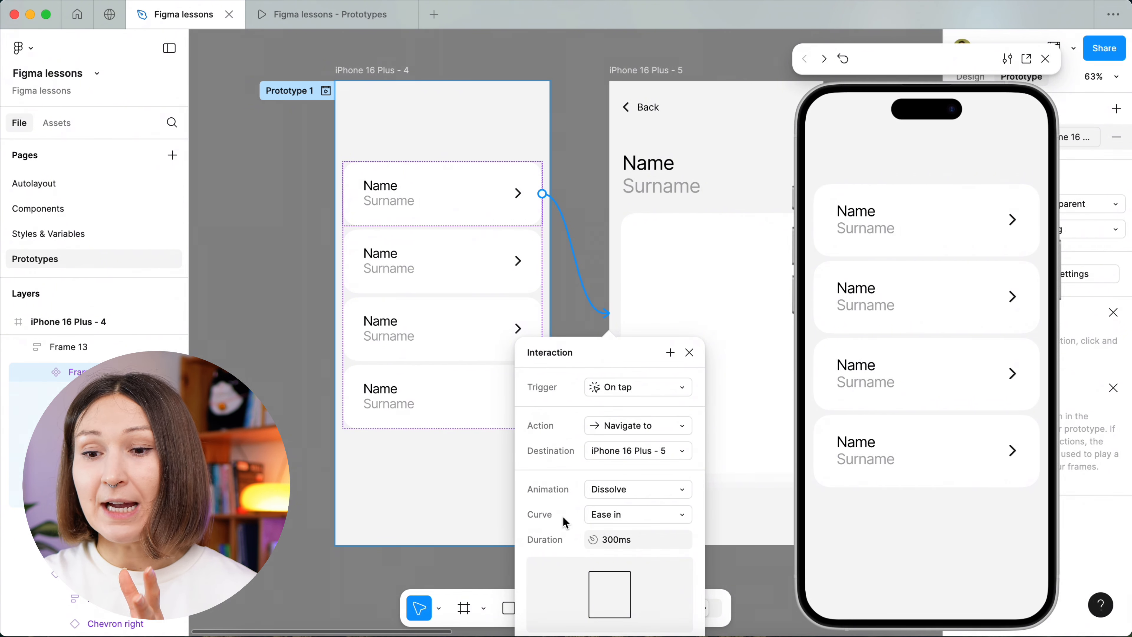
Try the Linear and Bouncy curves for the first card's Dissolve animation and preview the Bouncy transition.
click(599, 518)
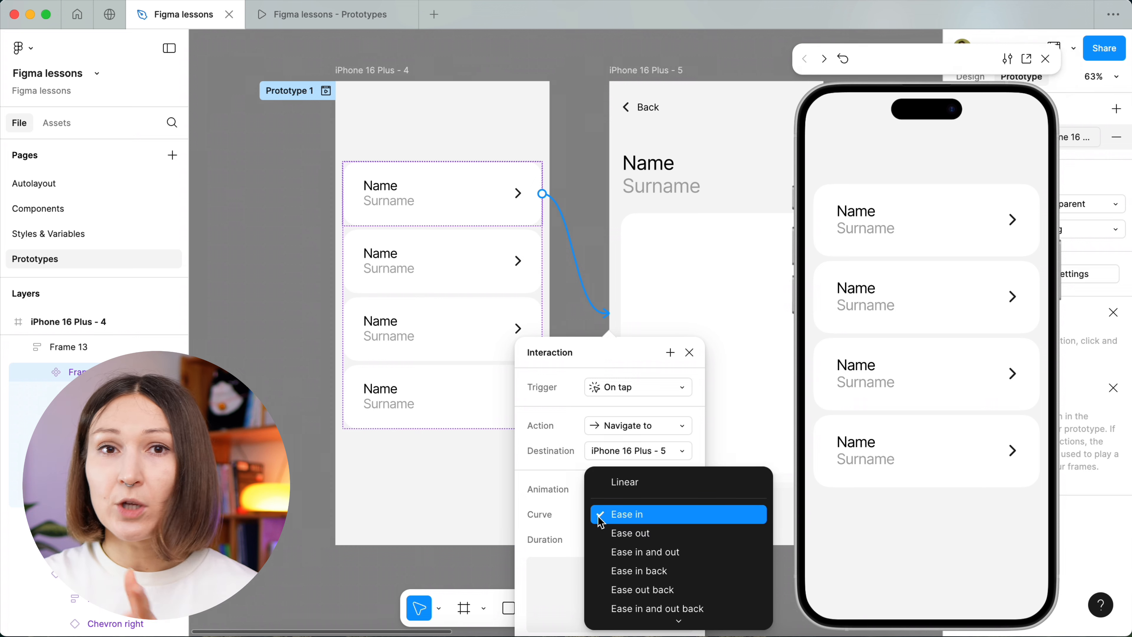
click(613, 482)
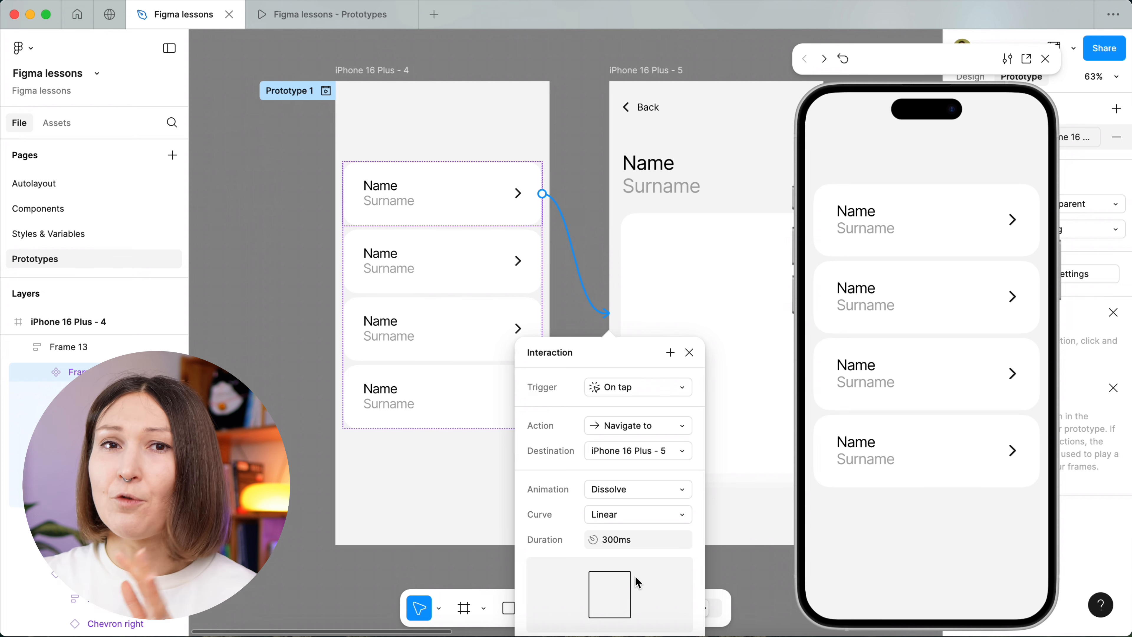
click(645, 519)
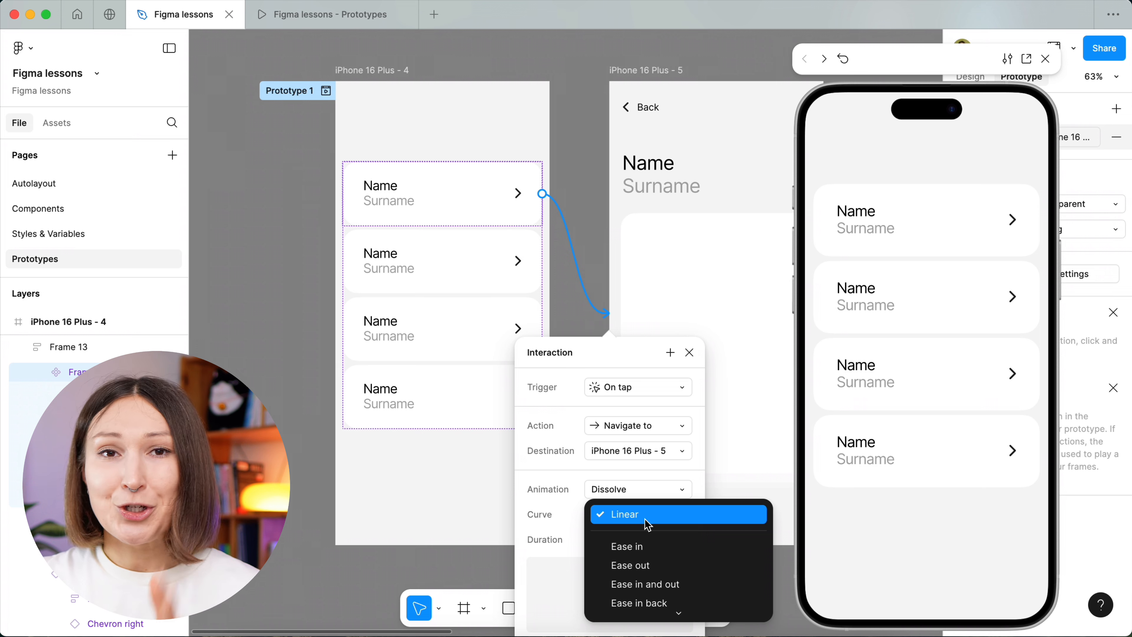
scroll(653, 553, down, 4)
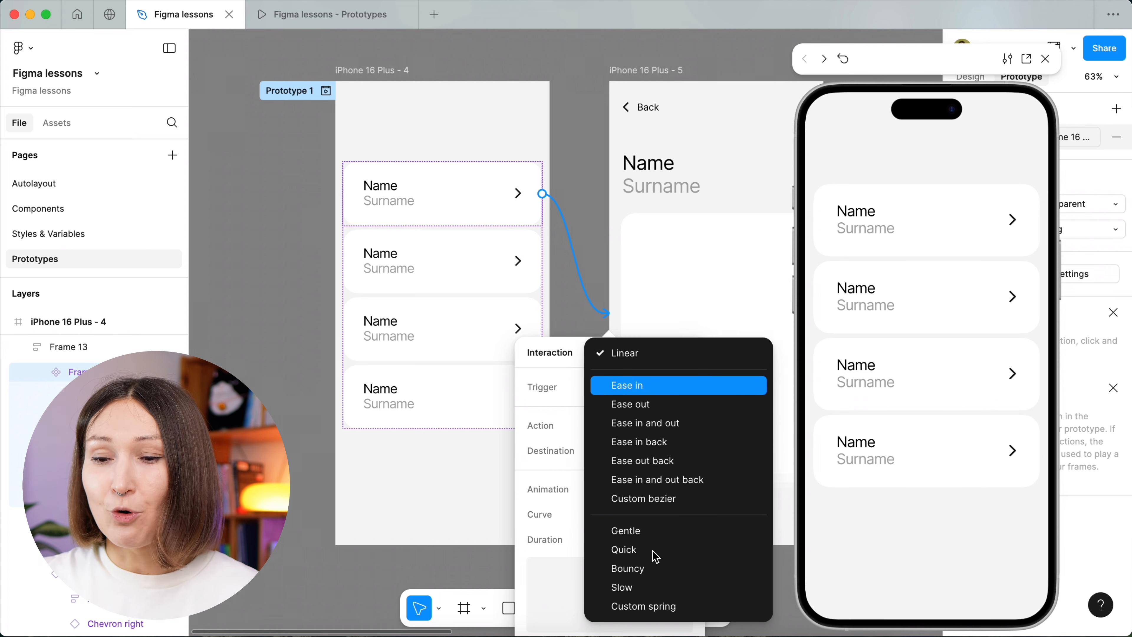
click(656, 568)
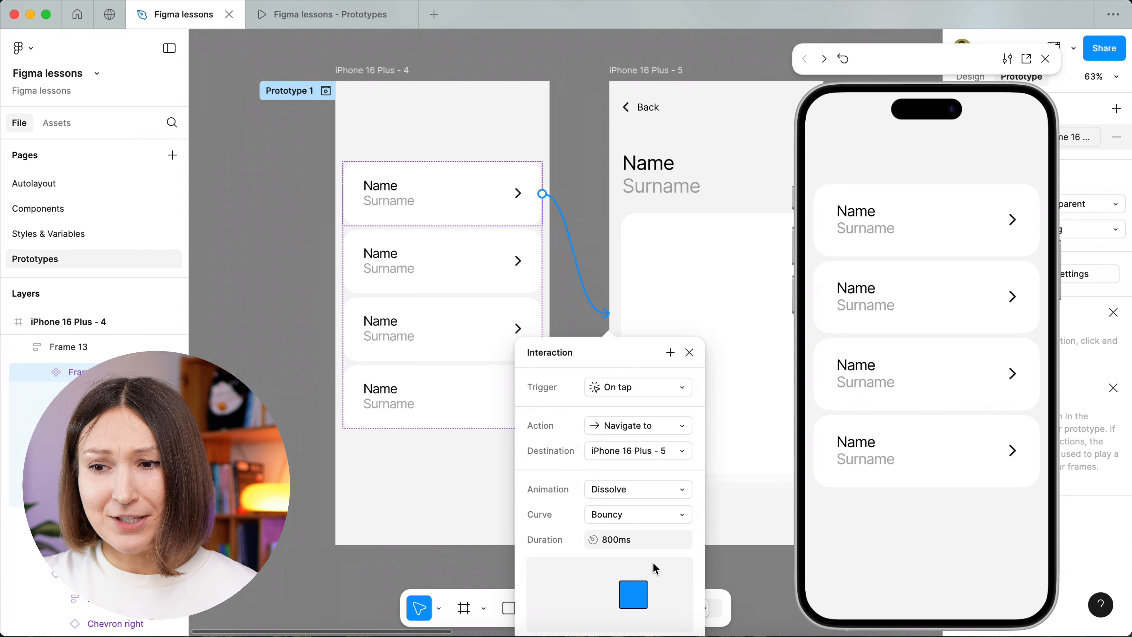
click(919, 228)
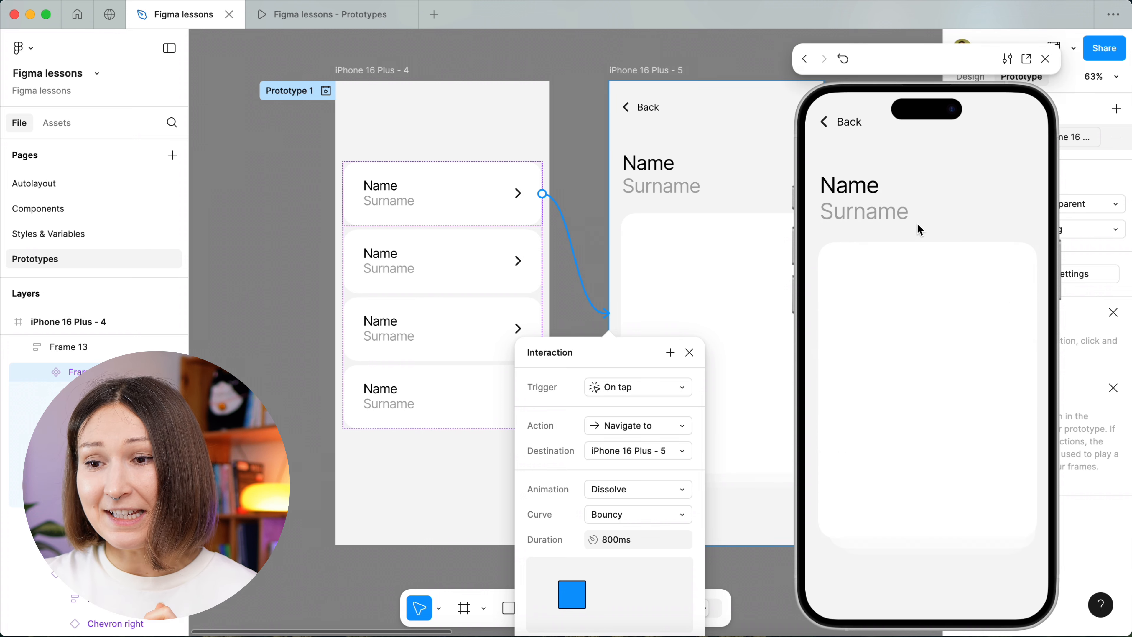
click(846, 129)
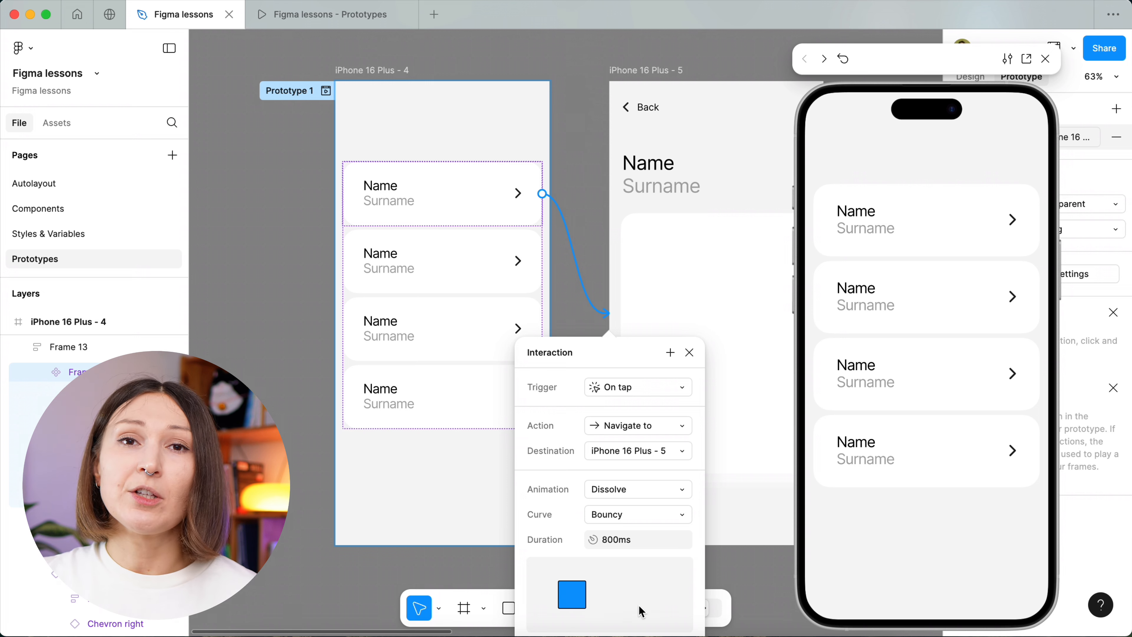
Set the Dissolve animation's curve to Ease in and preview the transition to the detail screen and back twice.
click(646, 518)
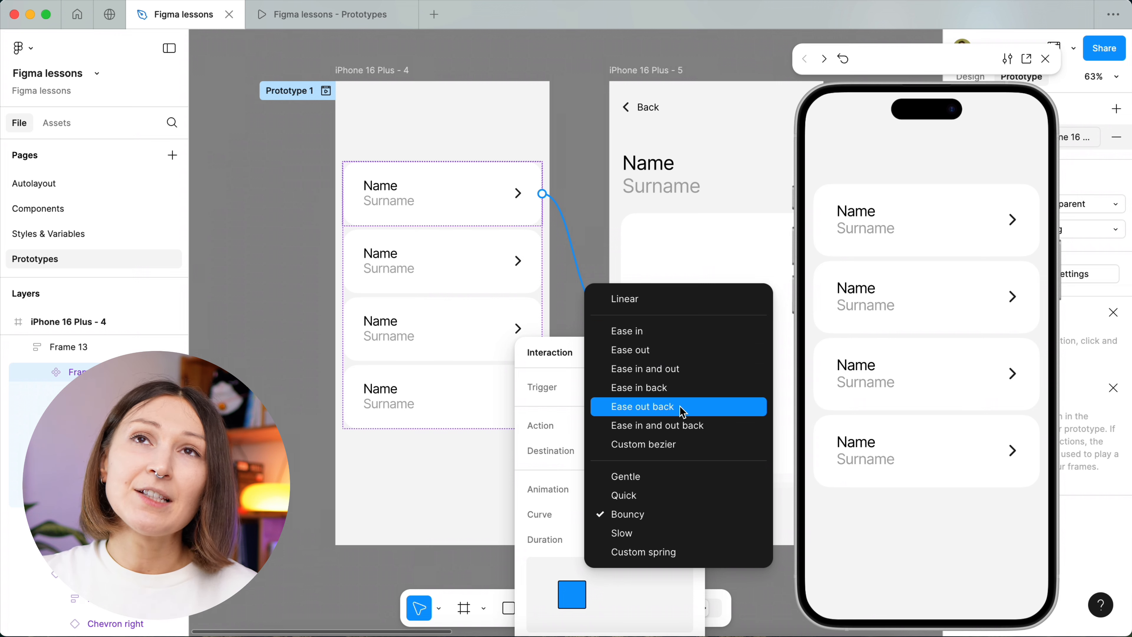
click(685, 342)
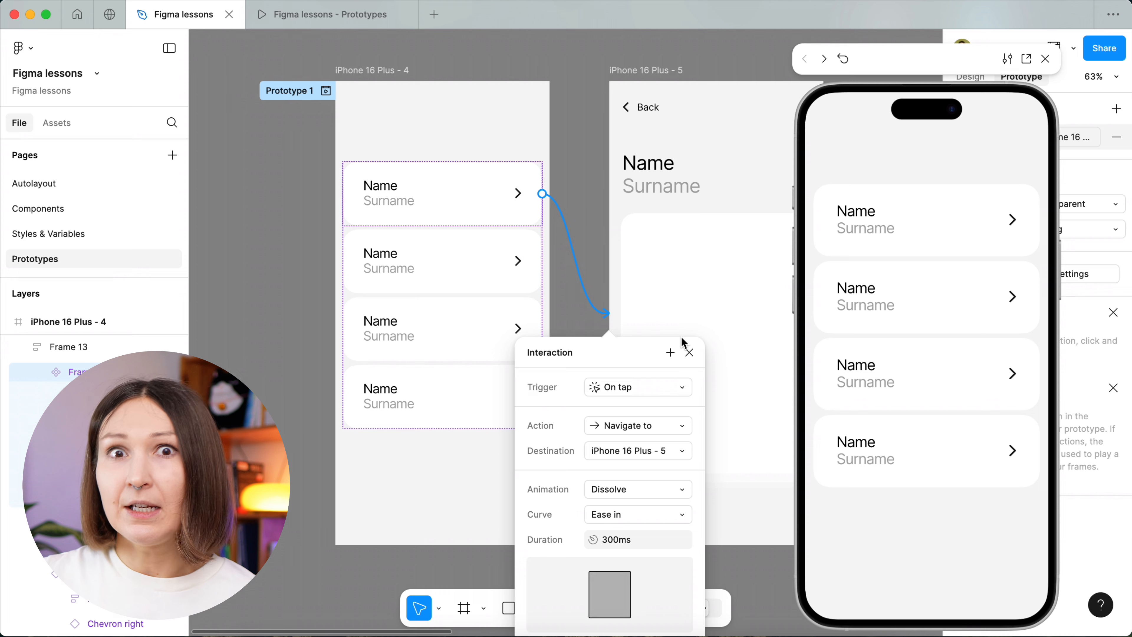
click(906, 235)
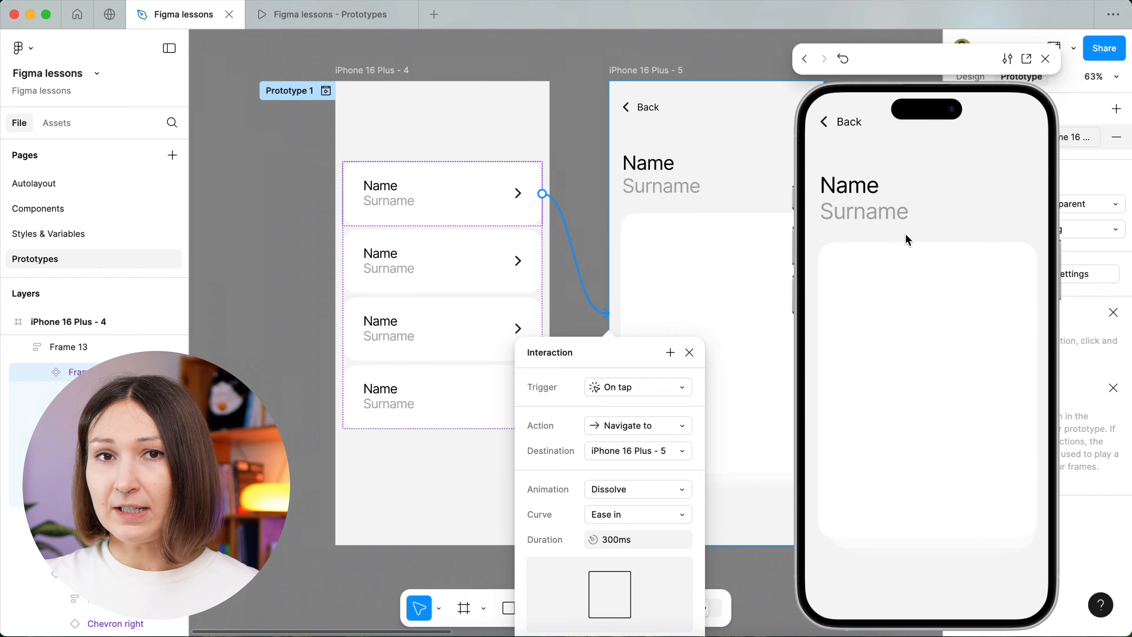
click(822, 118)
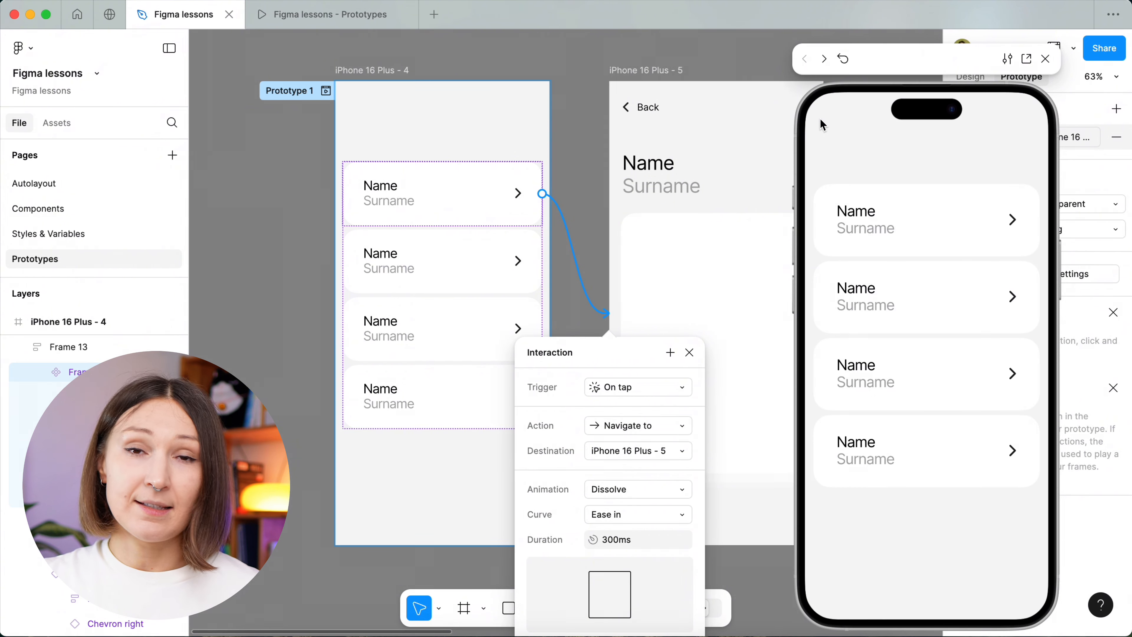
click(987, 235)
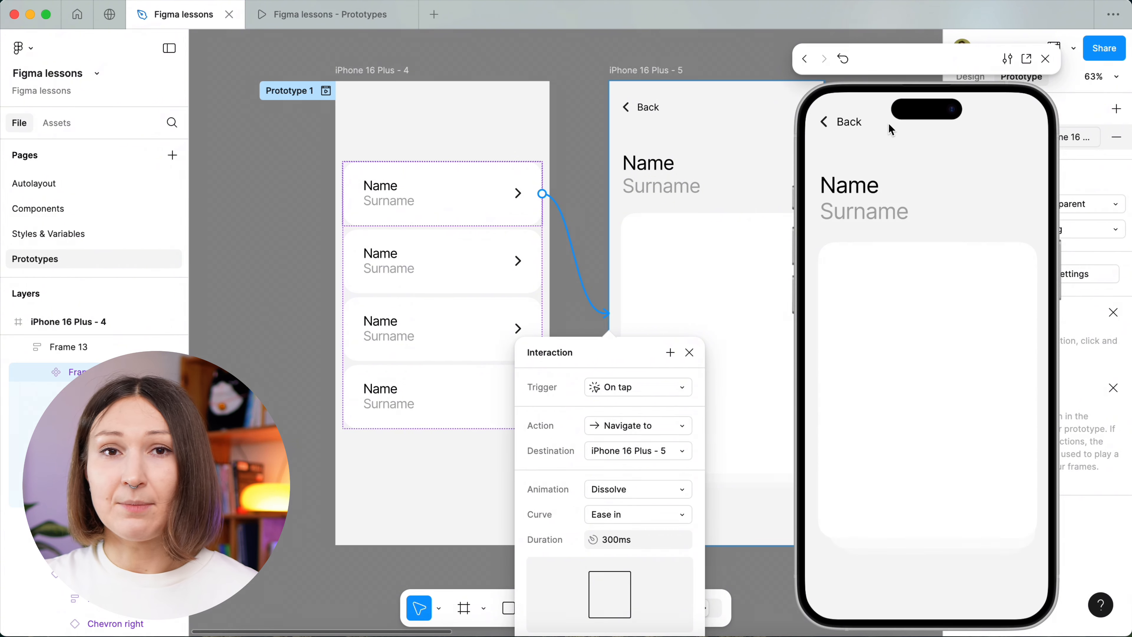
click(861, 120)
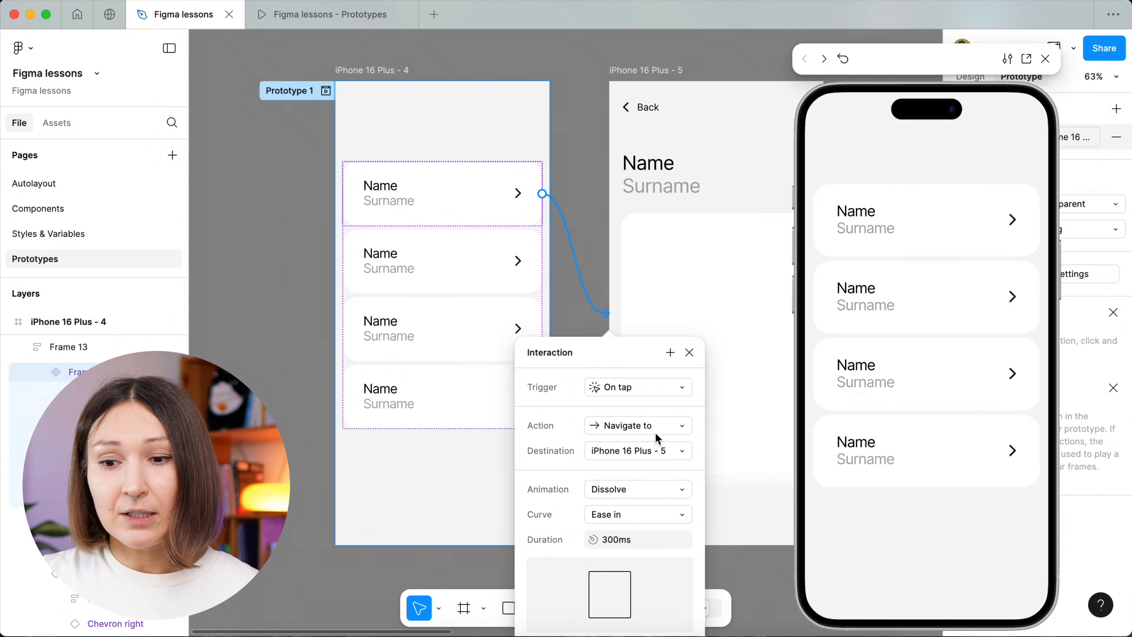
Preview the Dissolve transition, set its duration to 200 ms, and replay it to compare the speed.
click(629, 545)
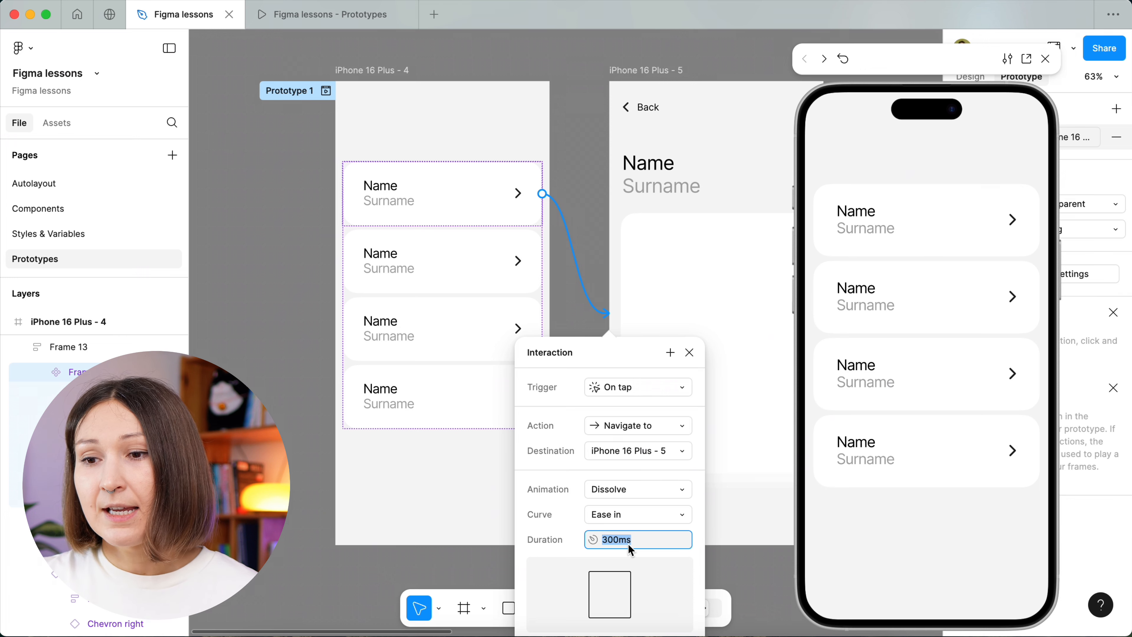
click(1014, 217)
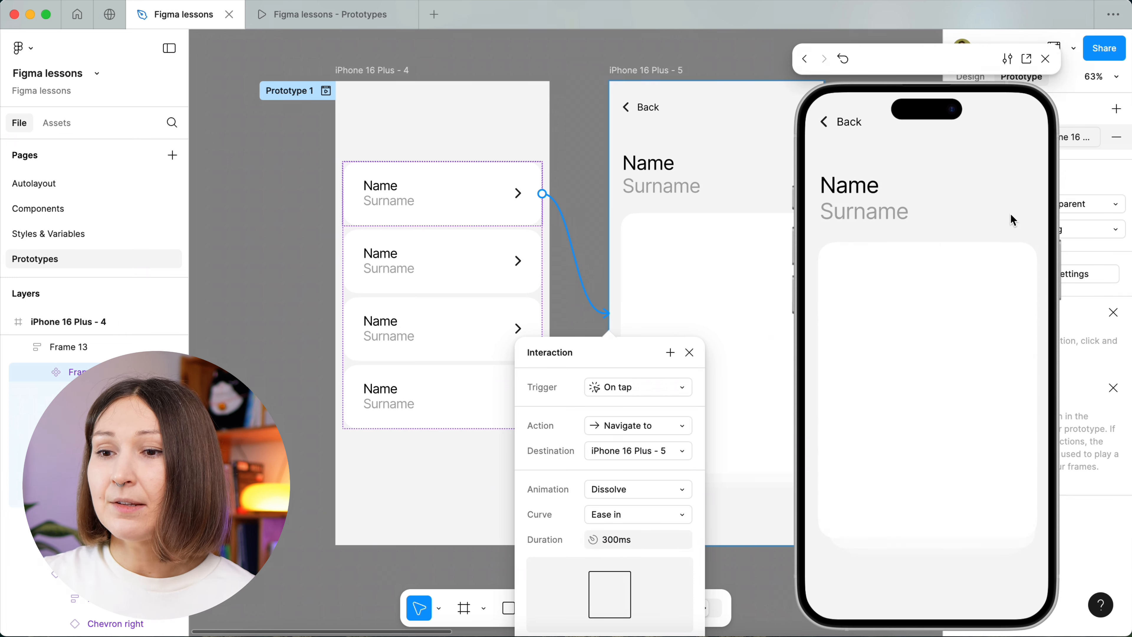
click(859, 121)
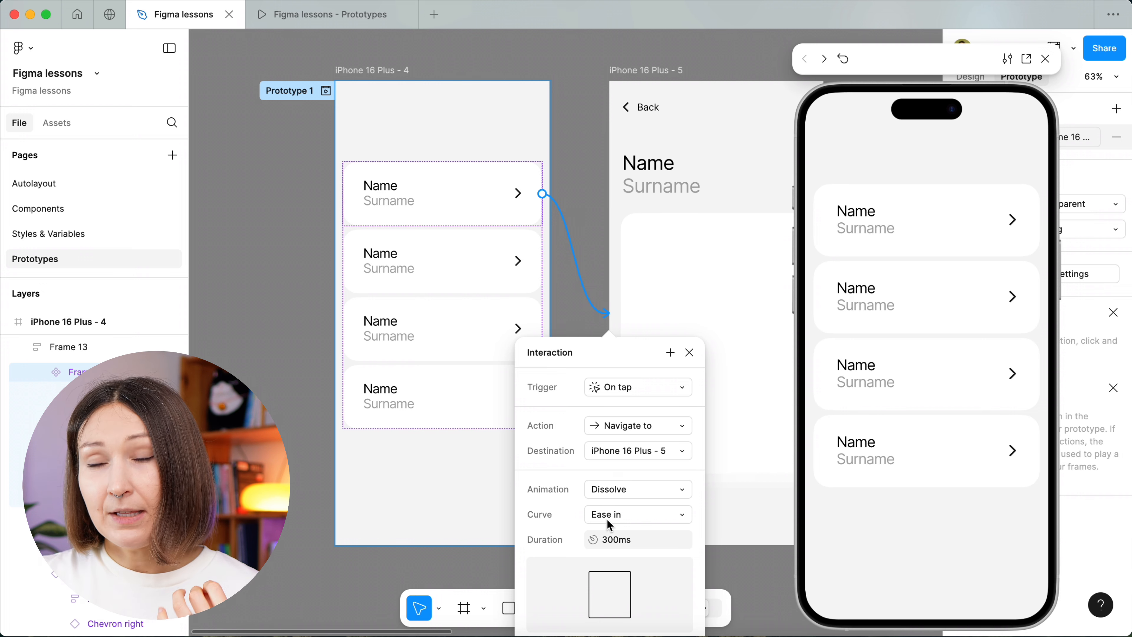
click(615, 547)
click(614, 541)
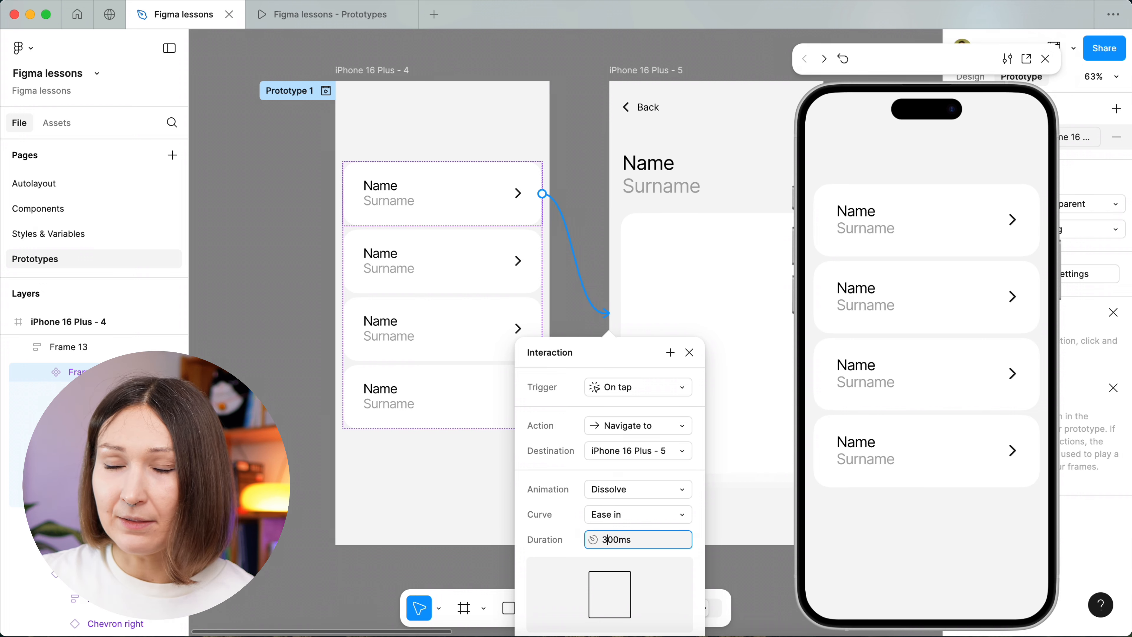
key(BackSpace)
text(2)
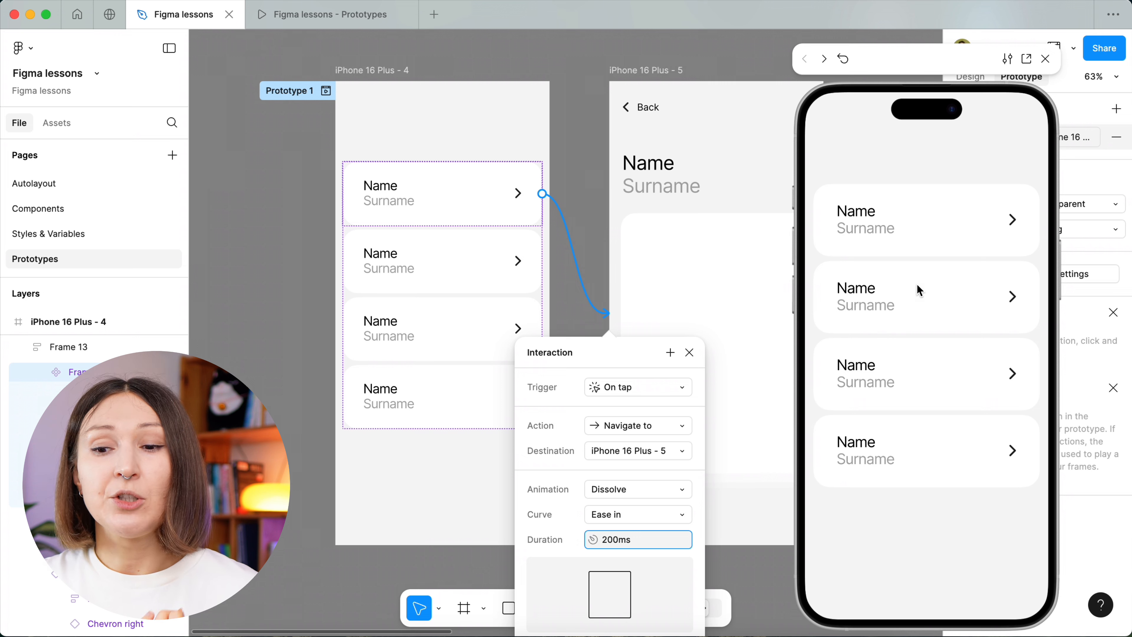
click(934, 208)
click(848, 127)
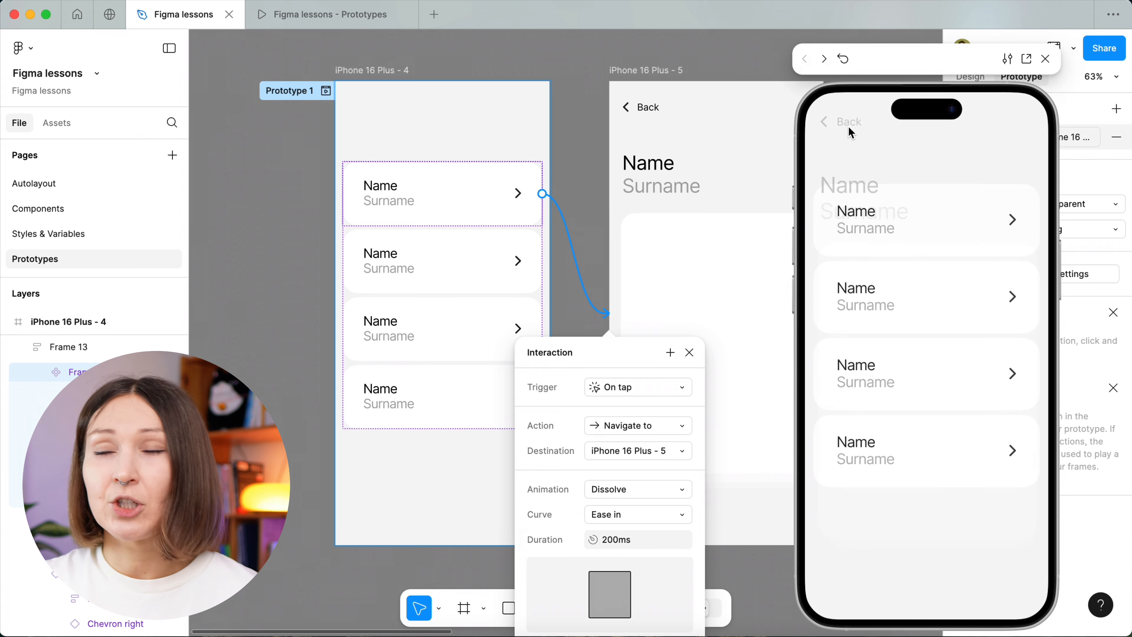
Set the Dissolve animation's duration to 100 ms and preview the transition to the detail screen and back.
click(610, 542)
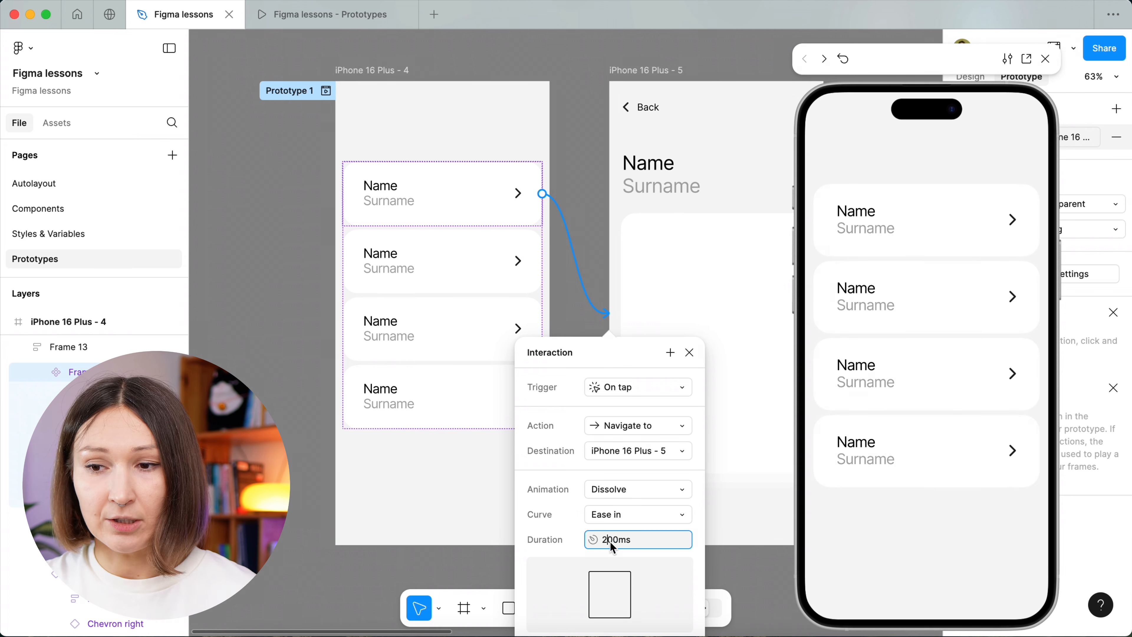
click(610, 541)
key(BackSpace)
text(1)
click(916, 237)
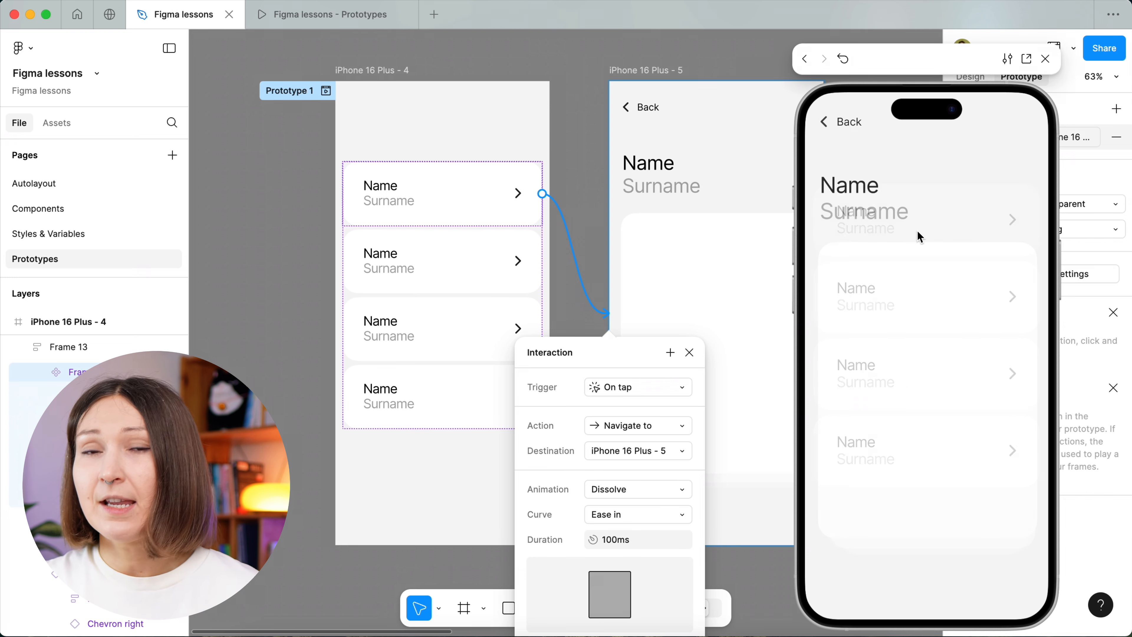
click(845, 126)
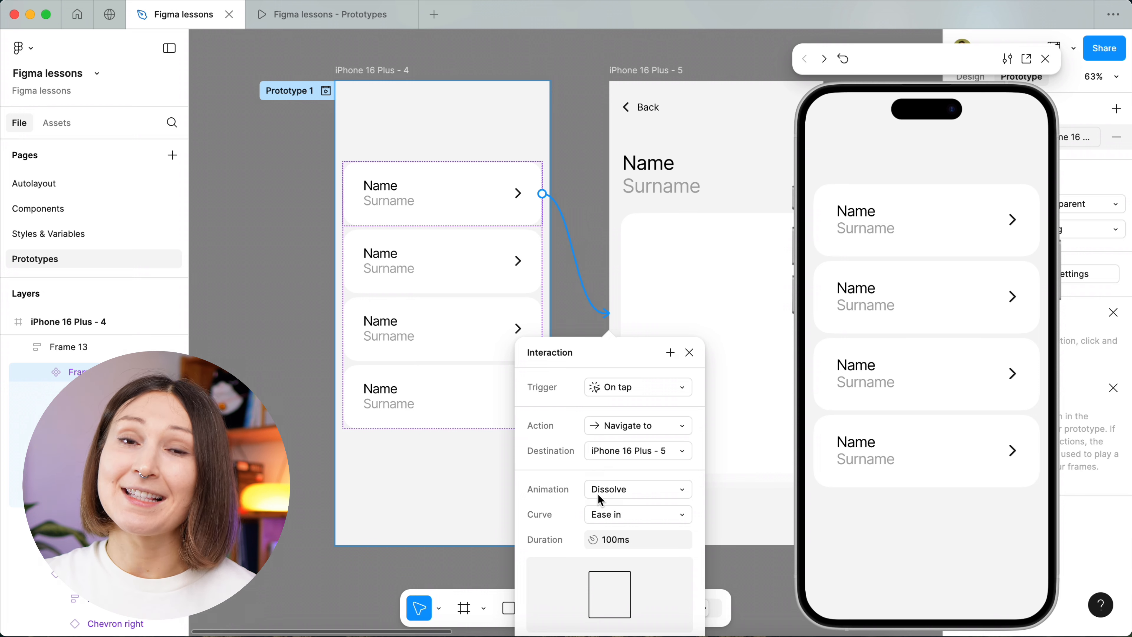
Switch the first card's interaction animation to Smart animate and preview the transition between the list and detail screens repeatedly.
click(600, 499)
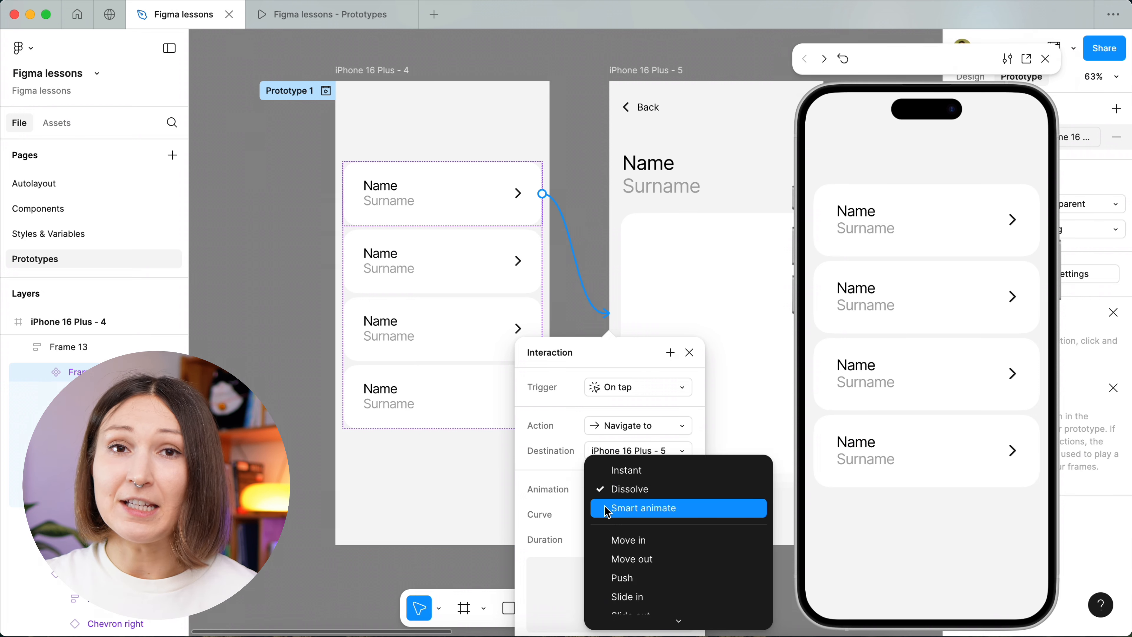
click(608, 508)
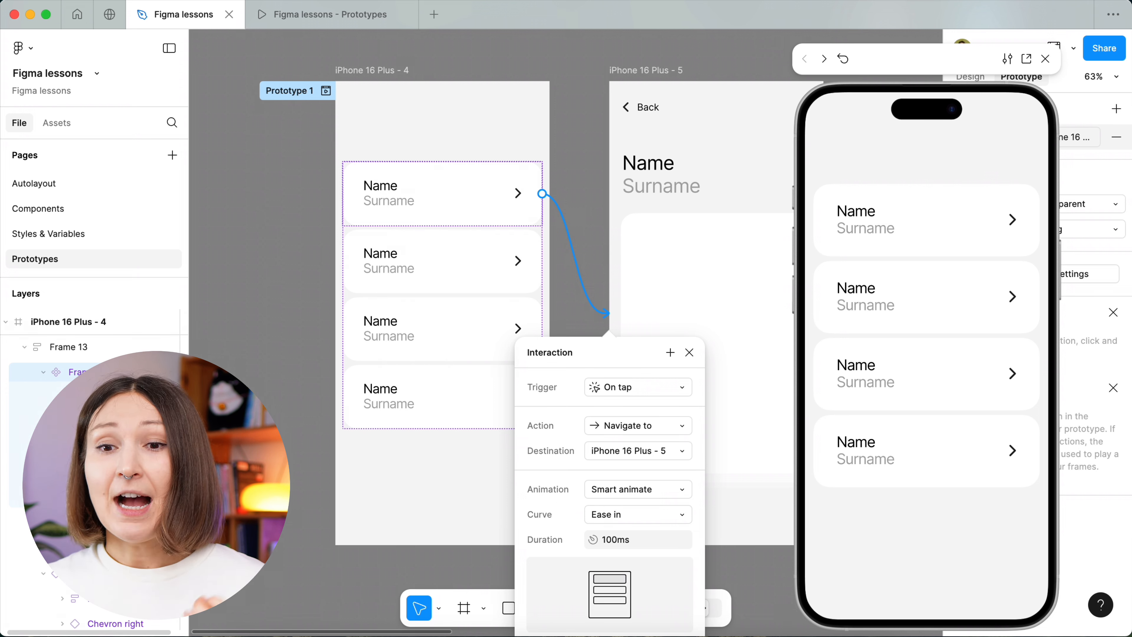
click(892, 215)
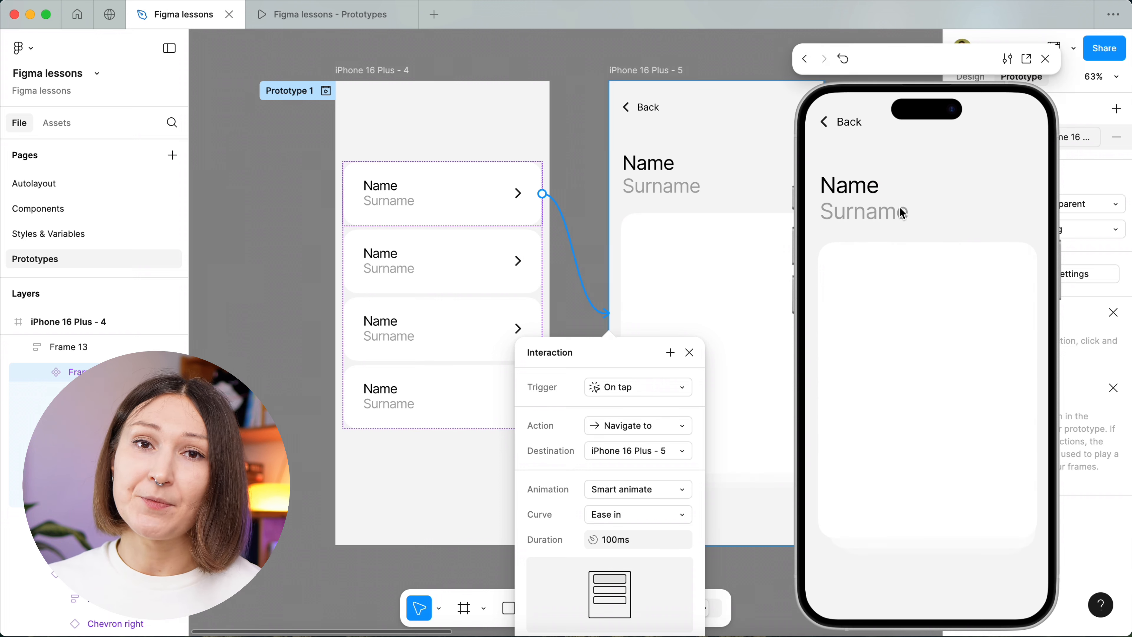
click(846, 125)
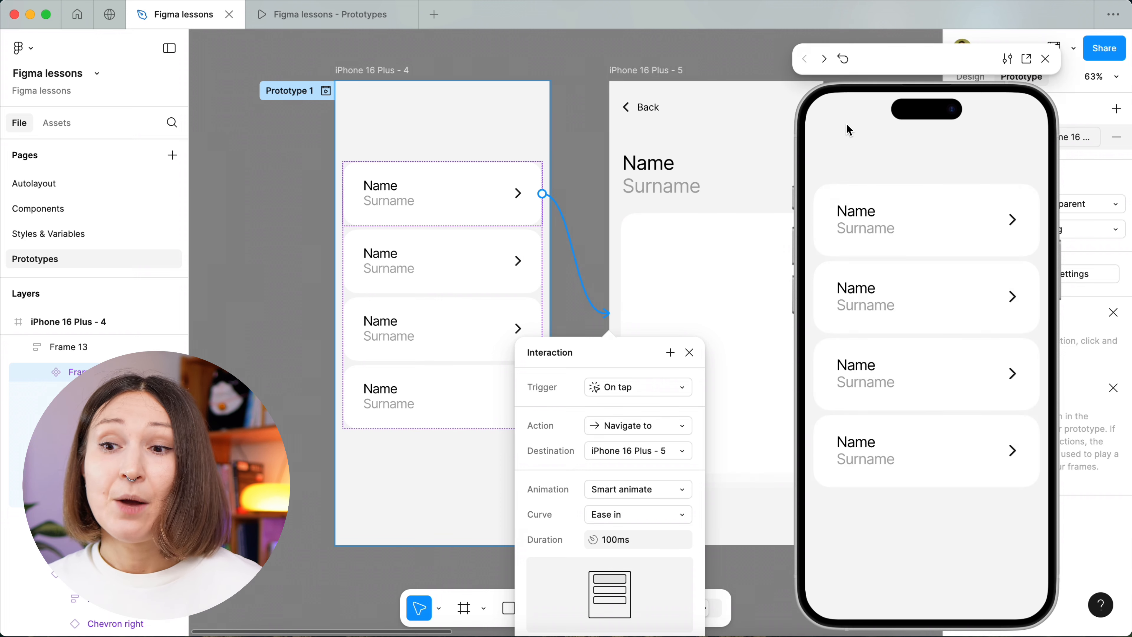
click(948, 224)
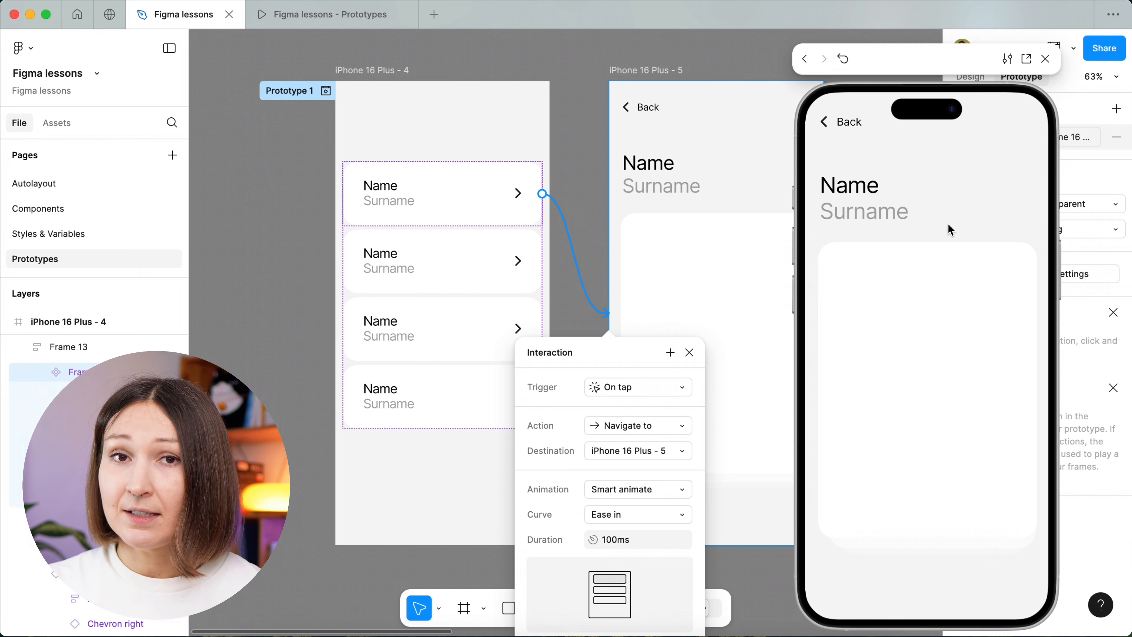
click(849, 129)
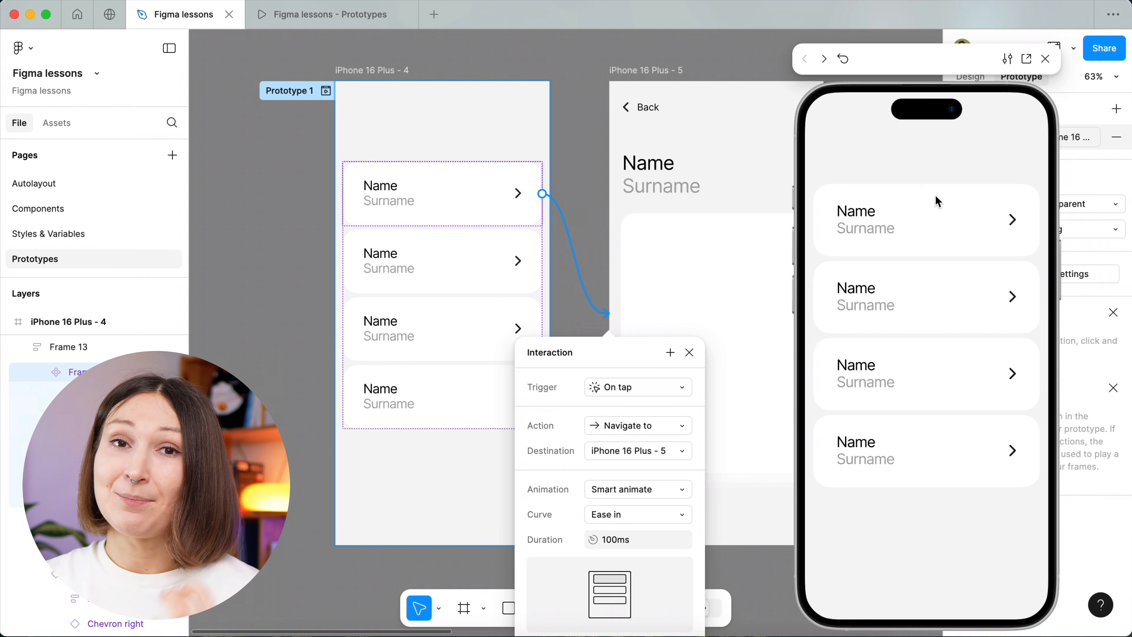
click(942, 207)
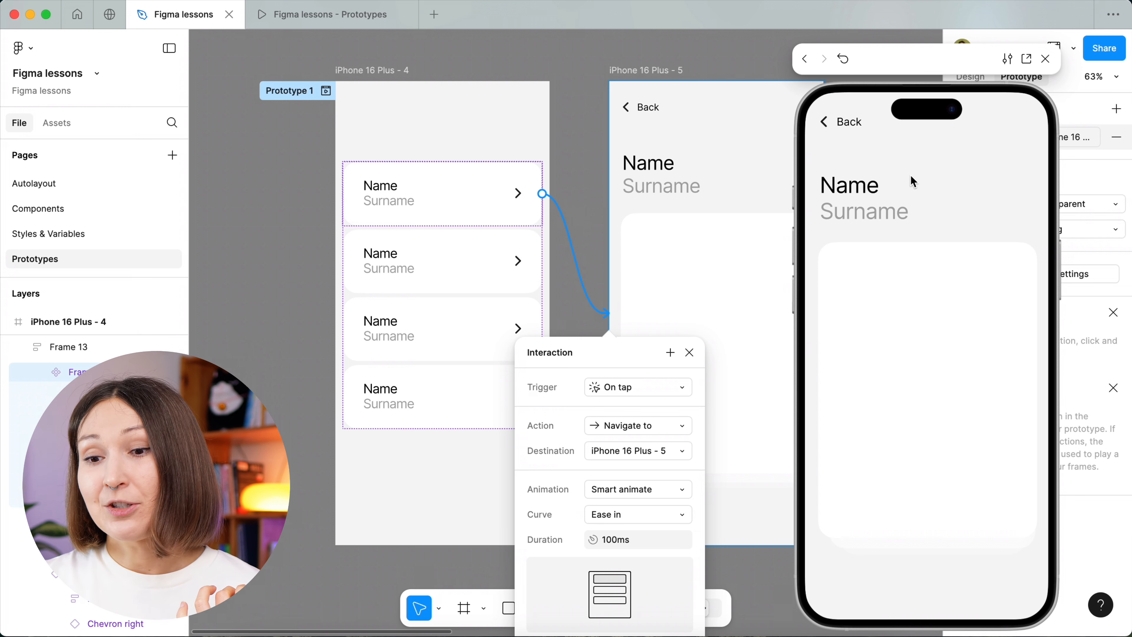
Change the first card's interaction animation to Move in and preview the transition to the detail screen and back.
click(850, 122)
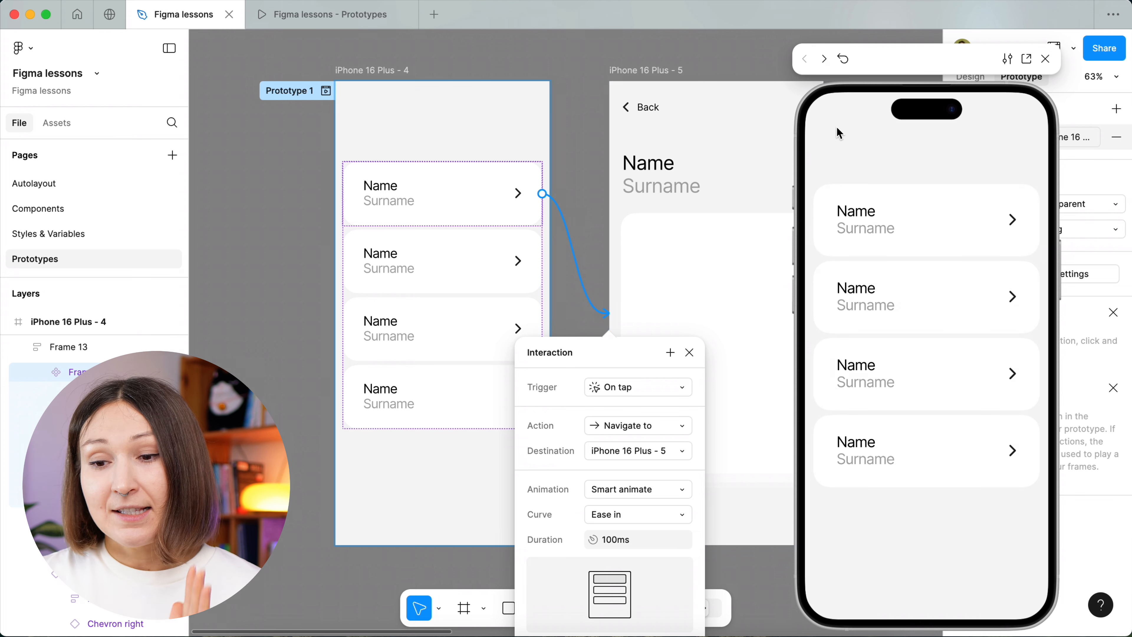
click(611, 492)
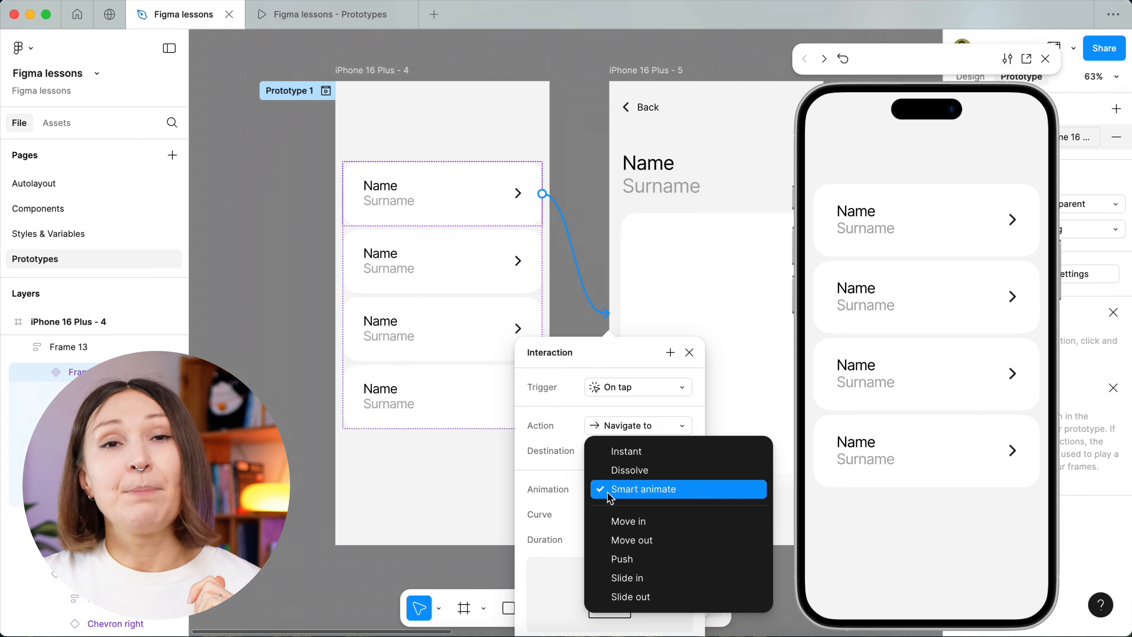
click(620, 522)
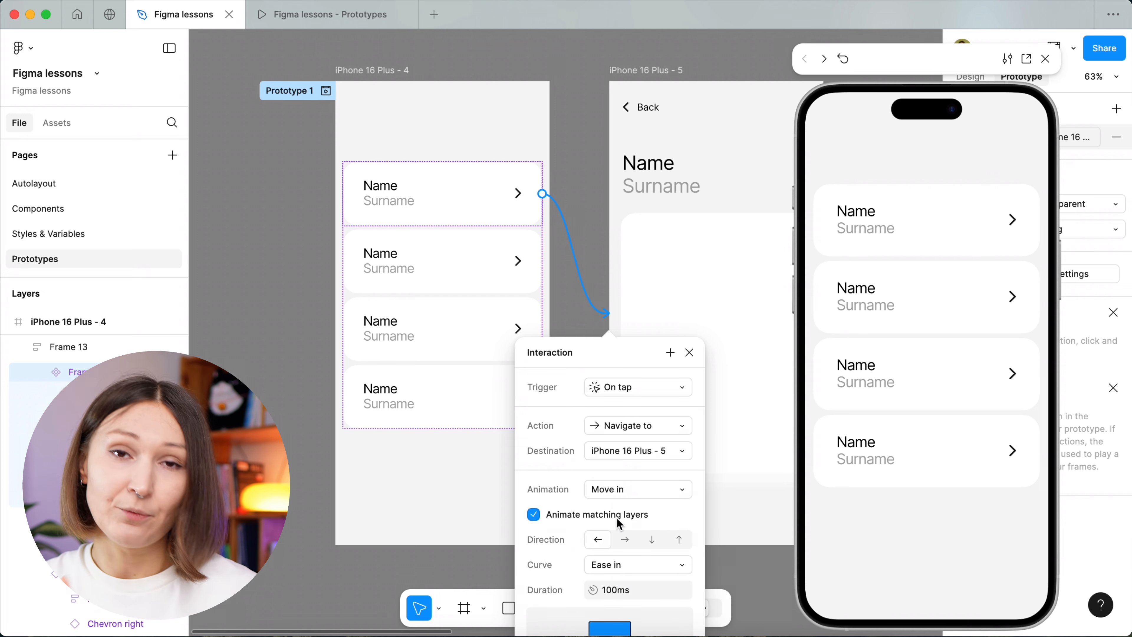
click(990, 218)
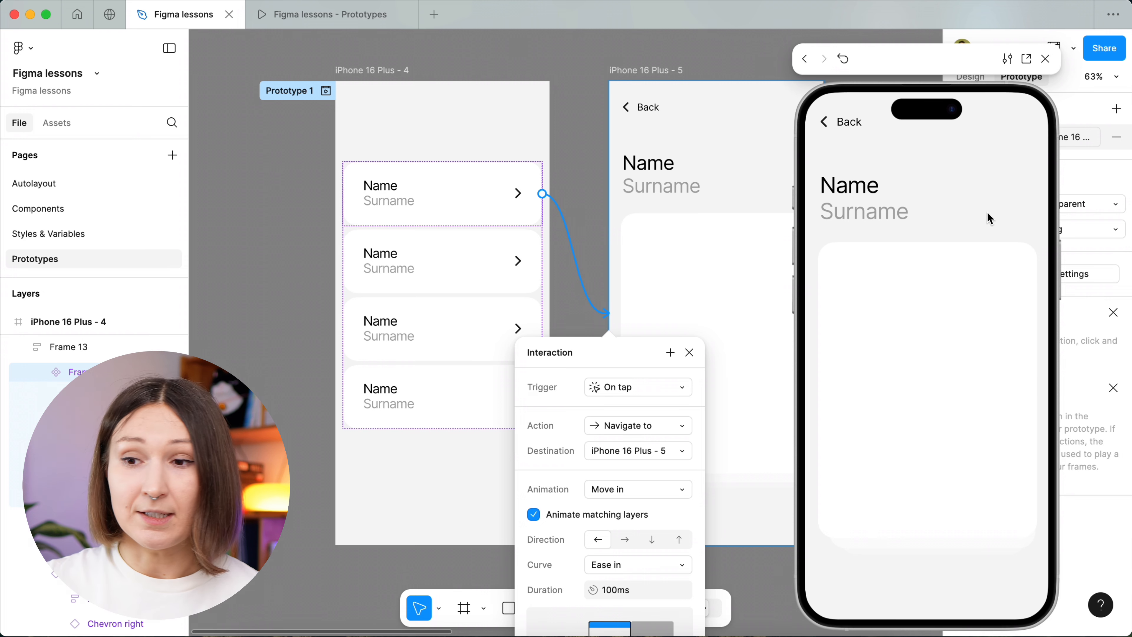
click(855, 129)
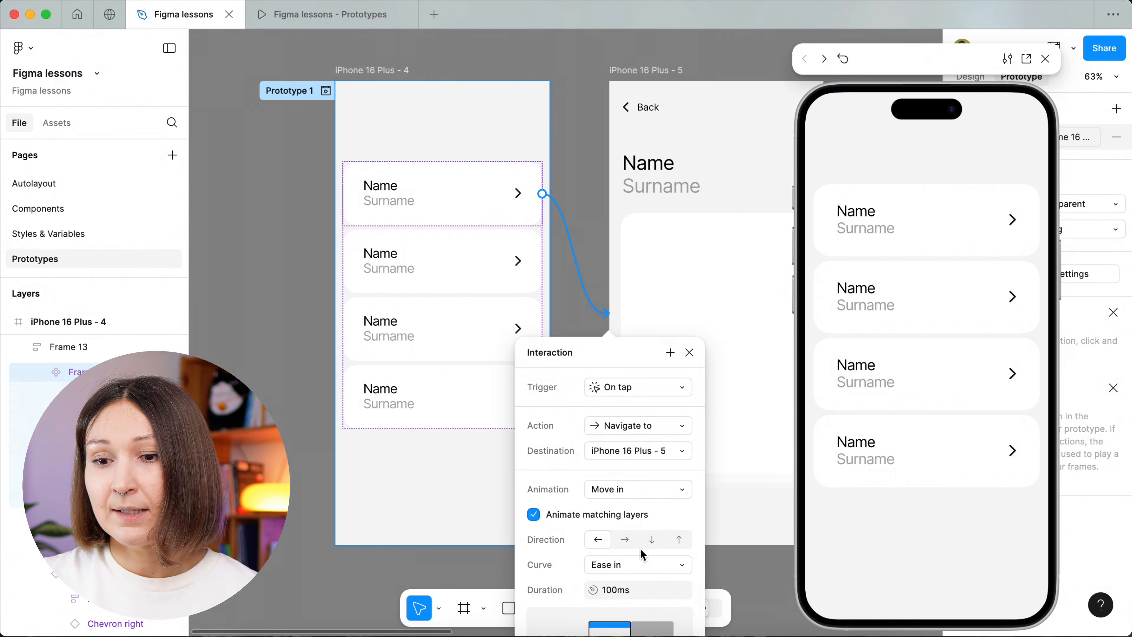
Set the Move in animation's duration to 200 ms and preview the transition to the detail screen and back.
click(618, 595)
click(607, 595)
key(BackSpace)
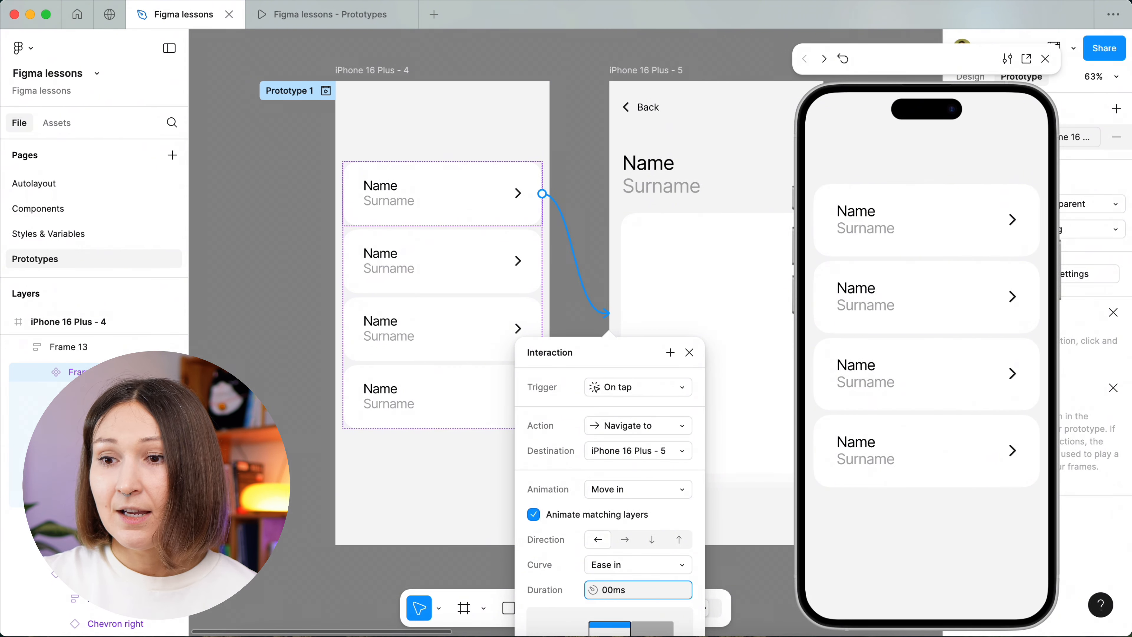
text(2)
key(Return)
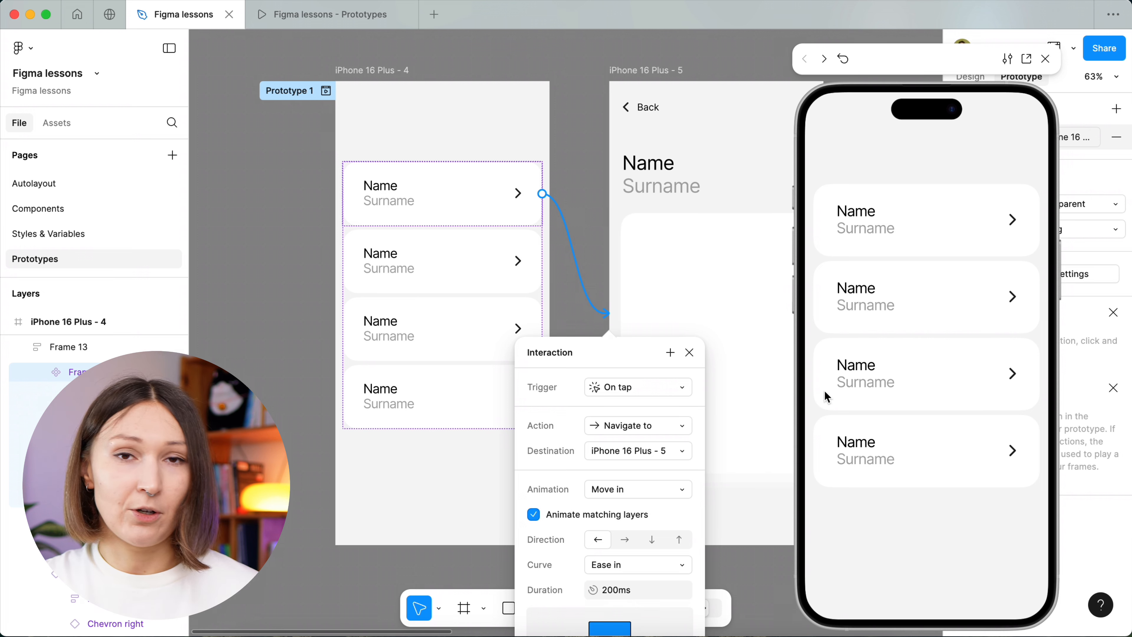
click(892, 226)
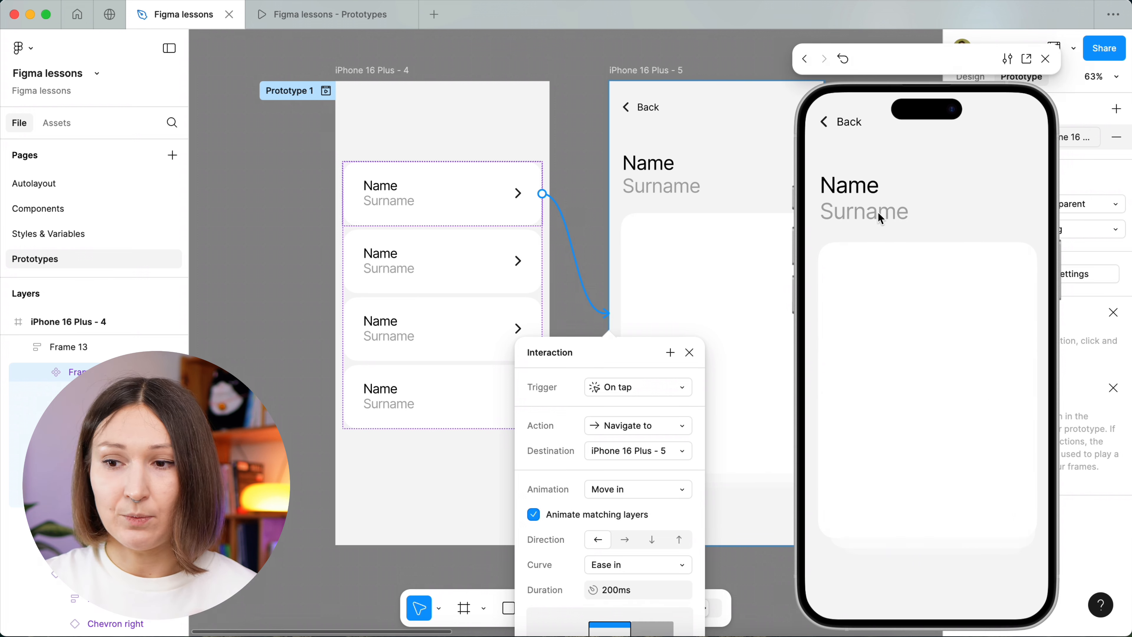
click(828, 127)
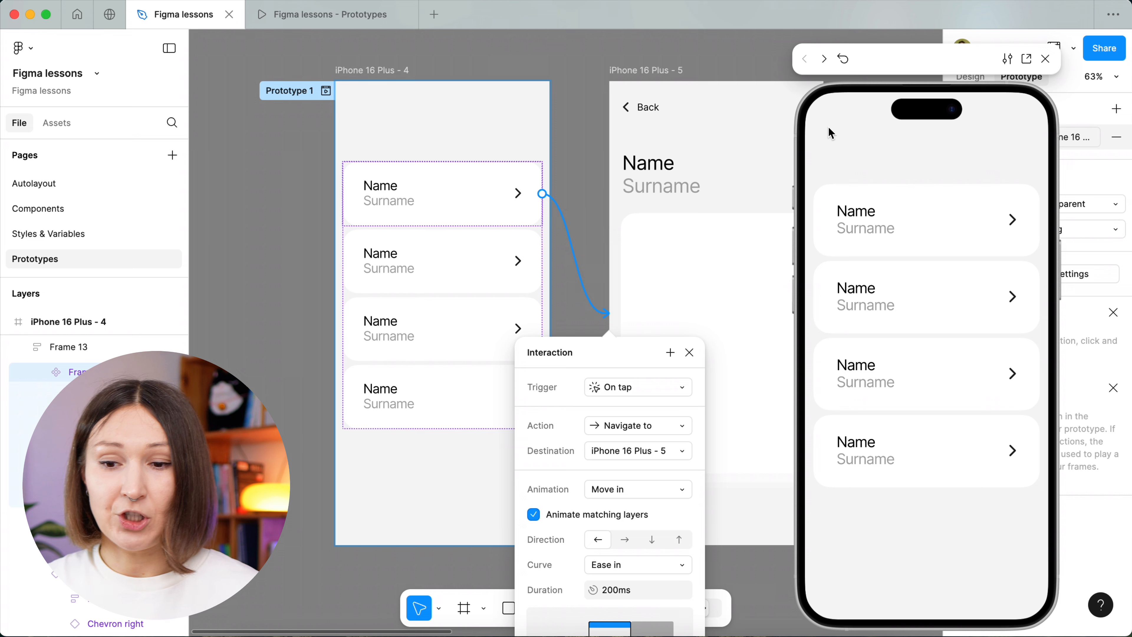
Try the Move in animation with a rightward and a downward direction, previewing the transition with each.
click(627, 542)
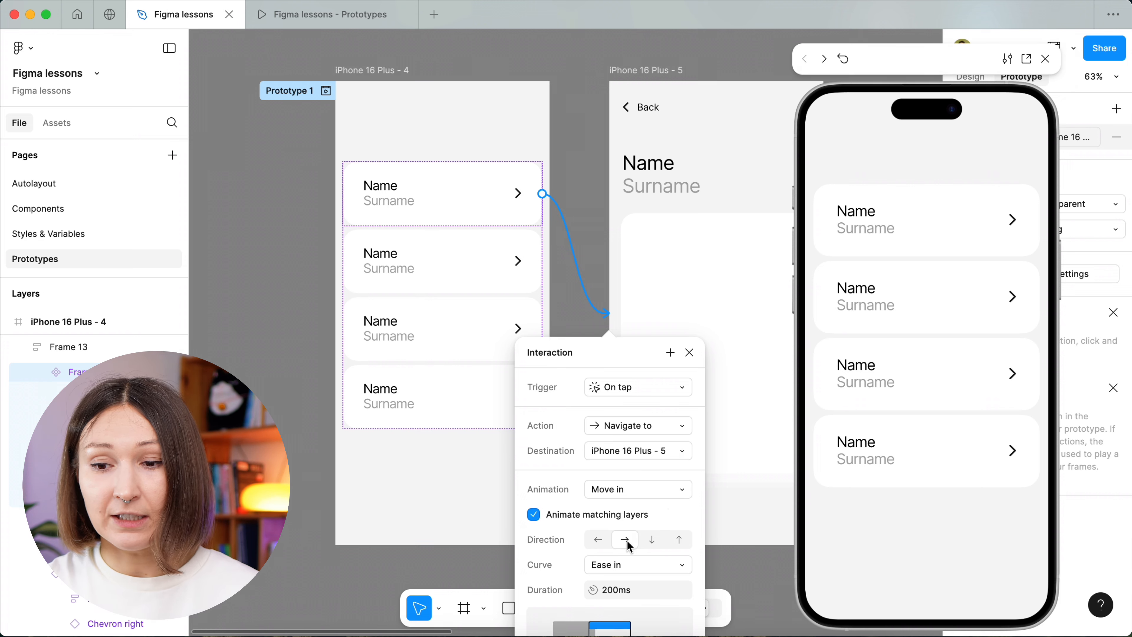
click(891, 237)
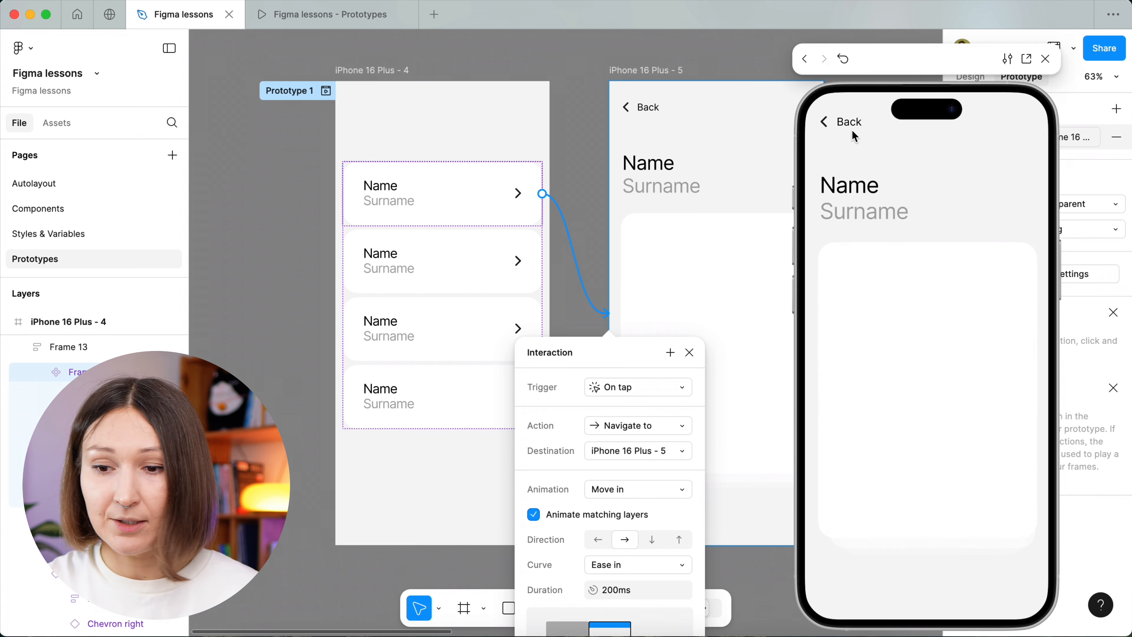
click(854, 133)
click(652, 540)
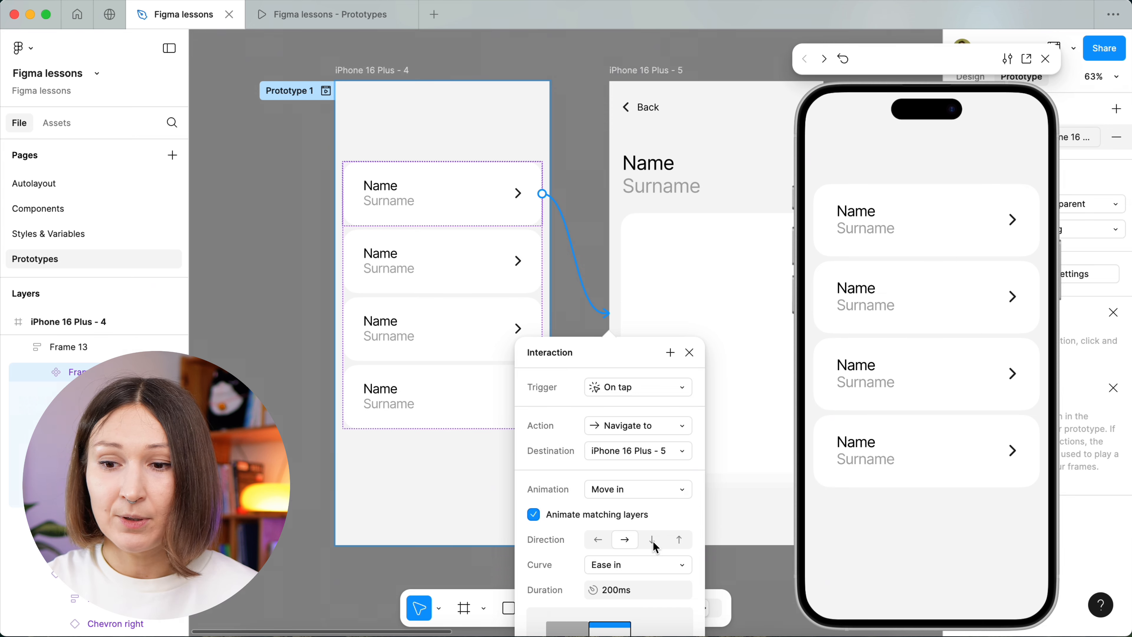
click(930, 208)
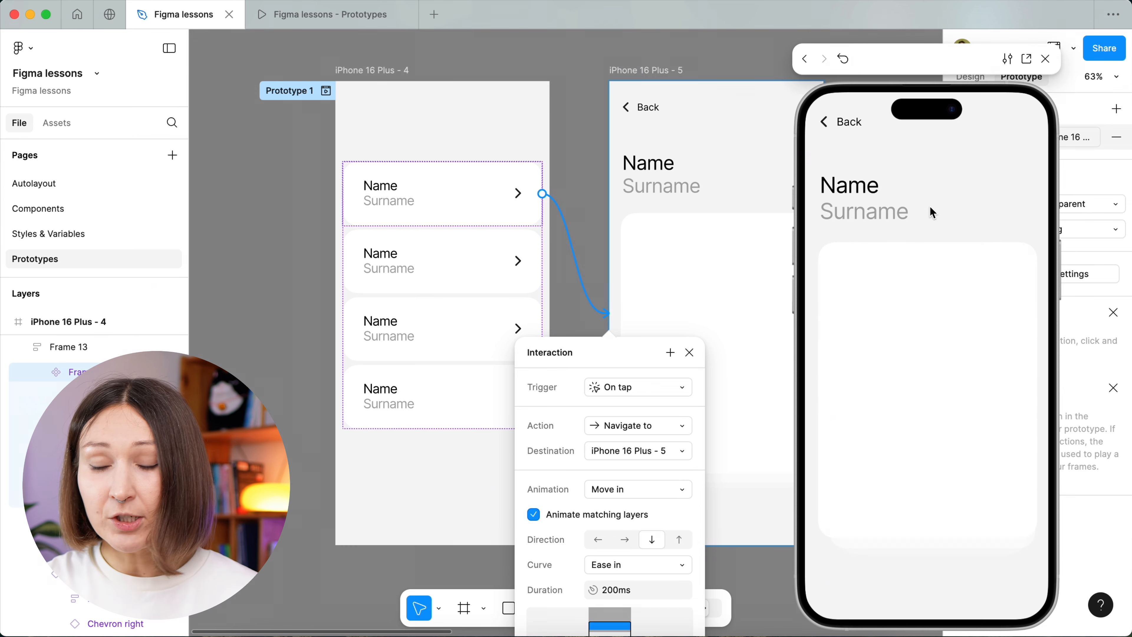
click(845, 134)
Try the Move in animation with an upward direction, set it back to leftward, and preview the transition with each.
click(678, 540)
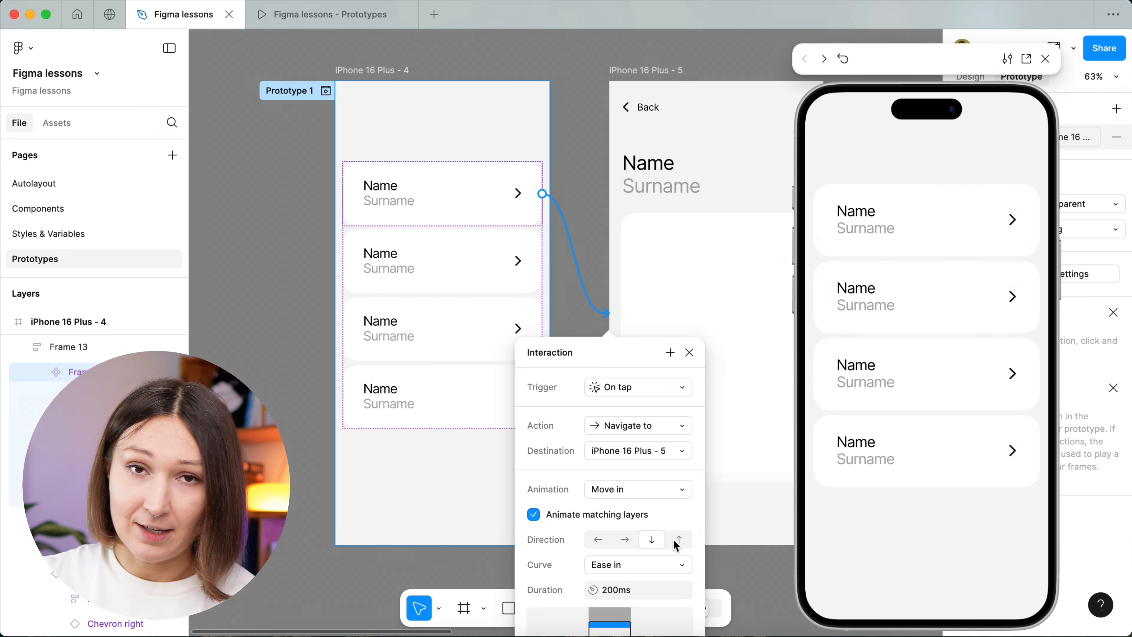
click(889, 218)
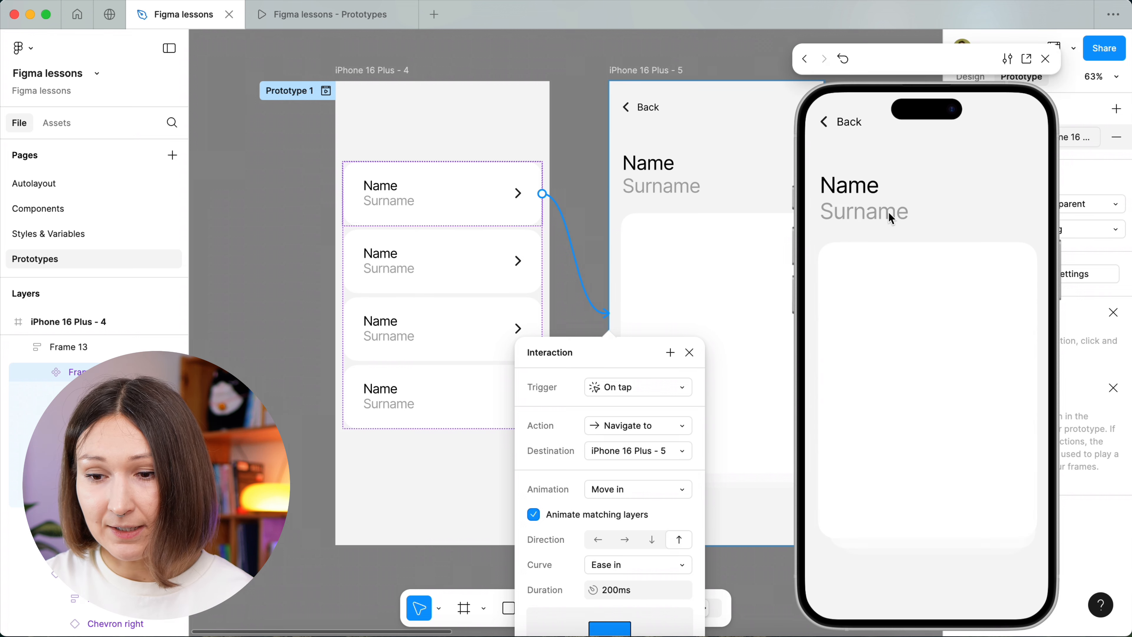
click(849, 133)
click(598, 540)
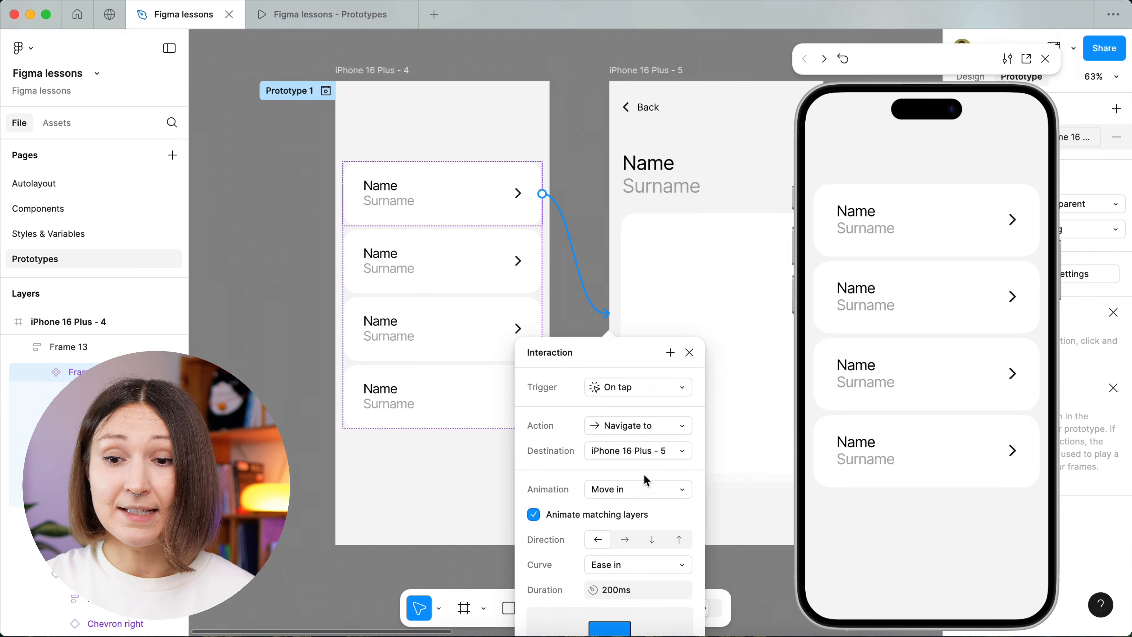
click(854, 222)
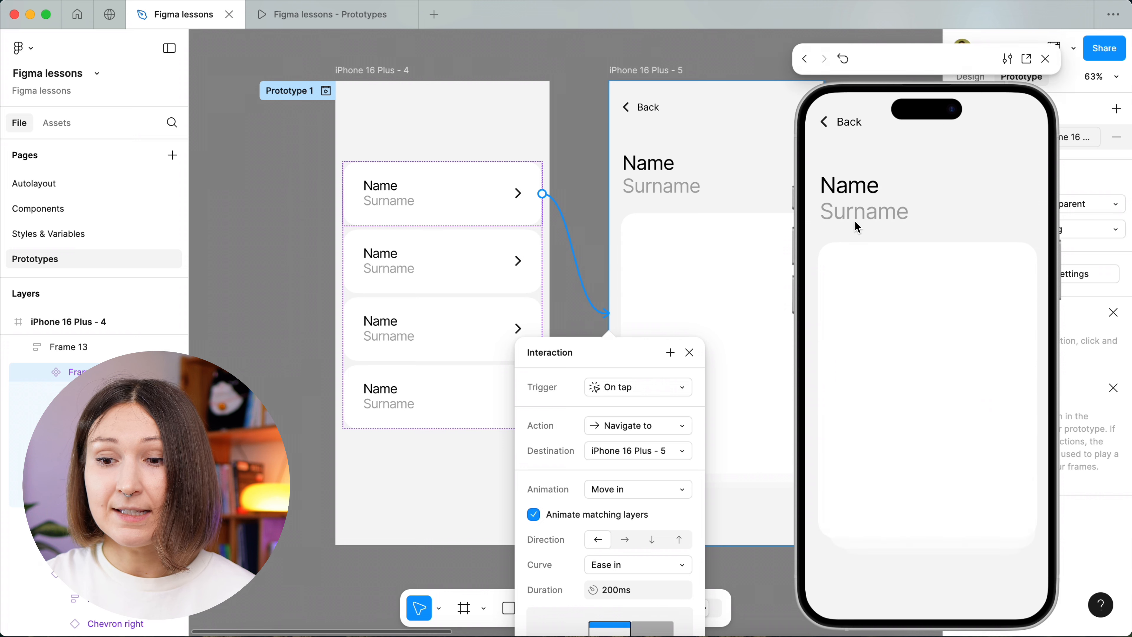
click(848, 132)
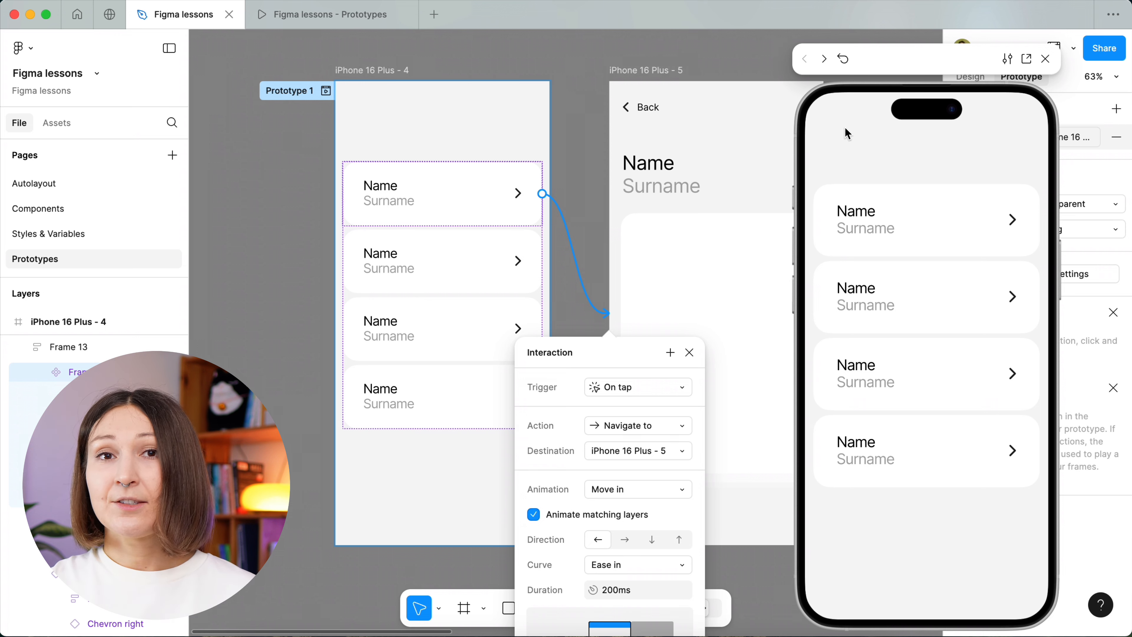
Set the Move in animation's curve to Ease out and preview the transition to the detail screen and back.
click(597, 571)
scroll(596, 573, down, 5)
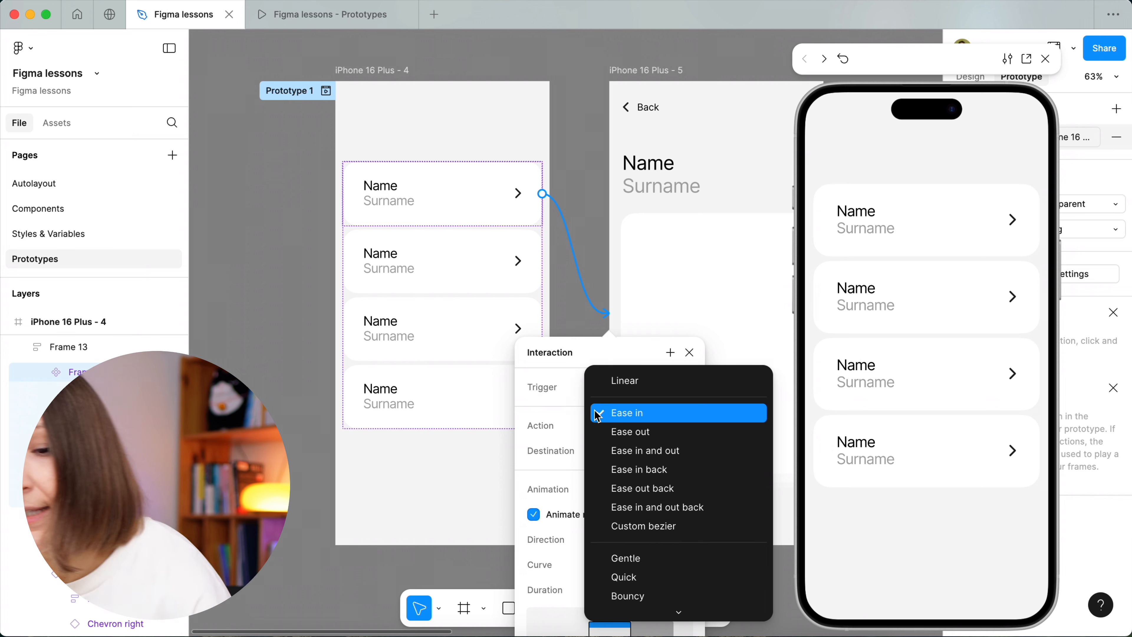
click(600, 430)
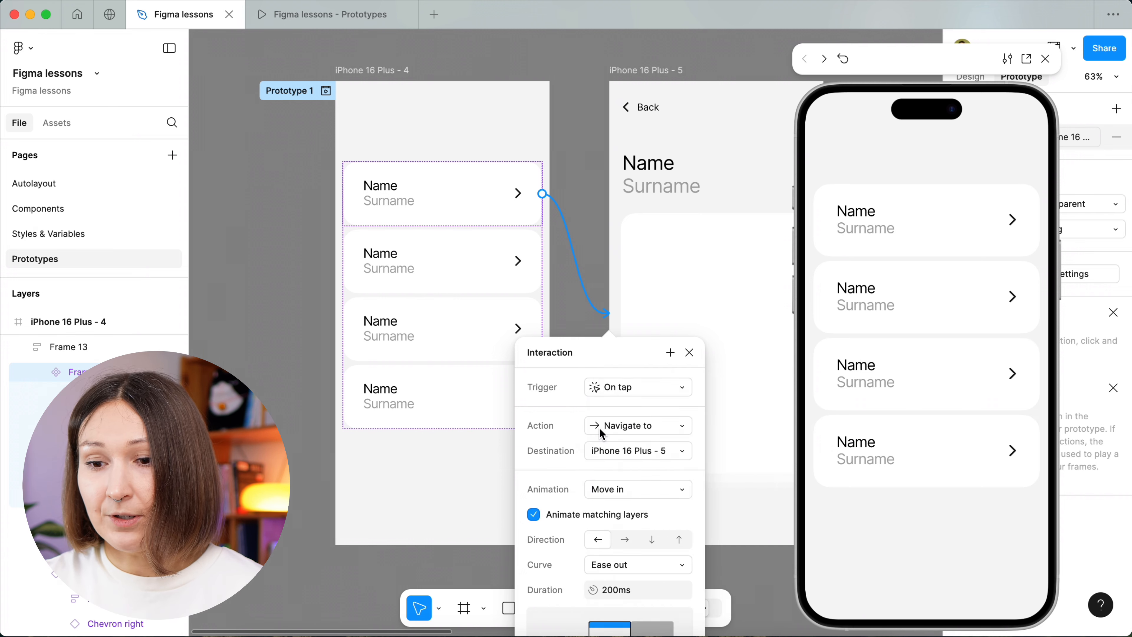
scroll(599, 429, down, 3)
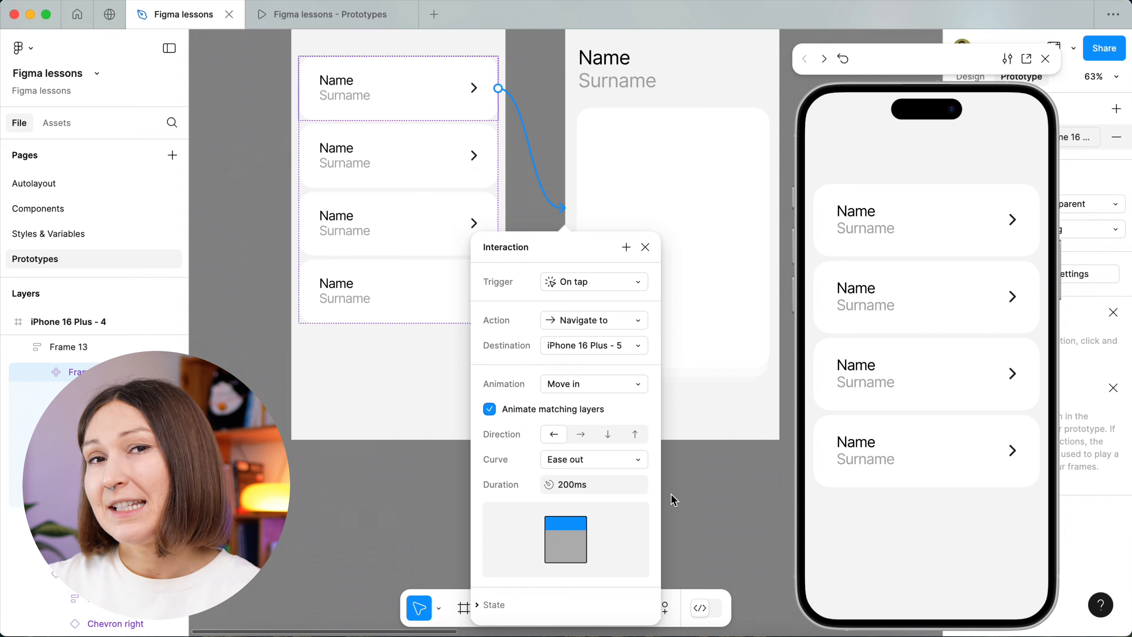
click(996, 206)
click(859, 121)
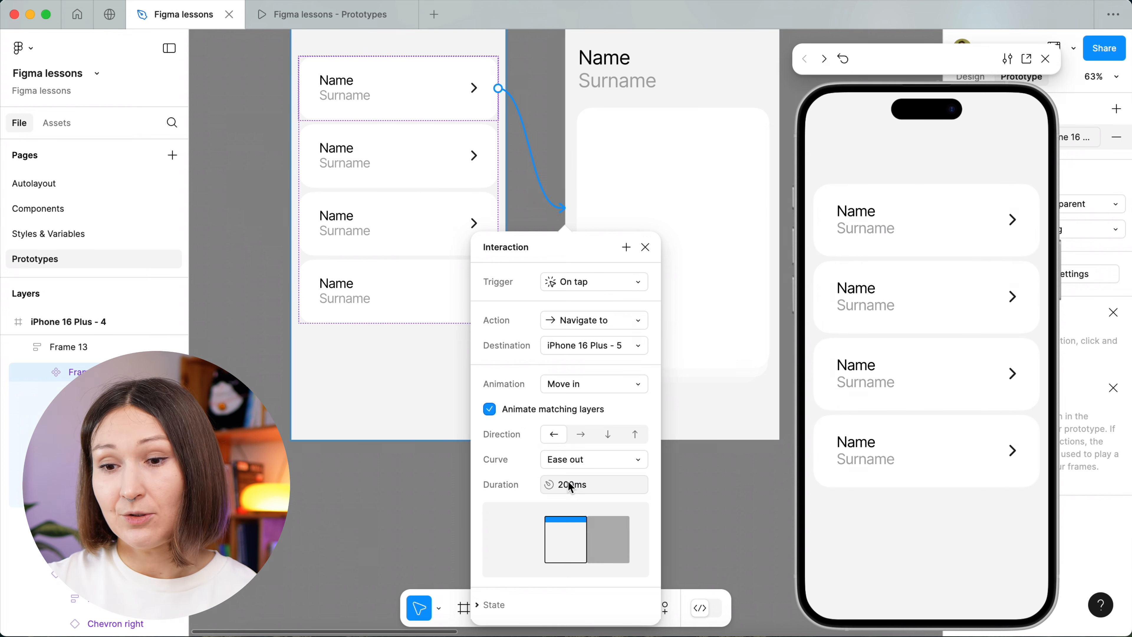
Switch the curve to Custom bezier, reshape it to 0, 0, 0, 1, and undo the reshaping.
click(584, 469)
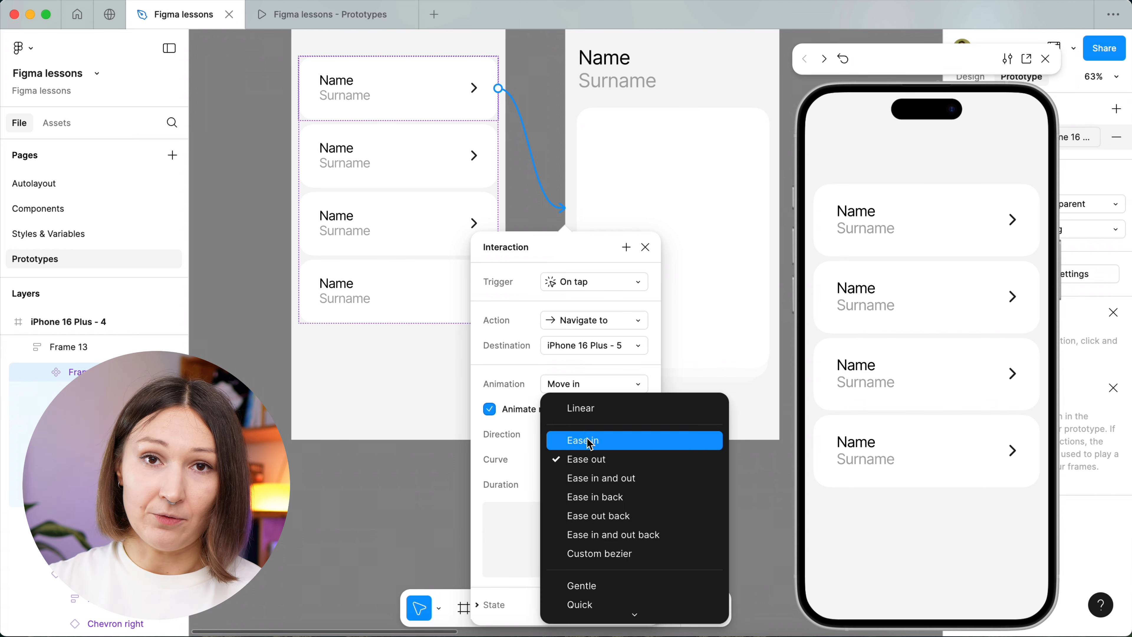
click(599, 554)
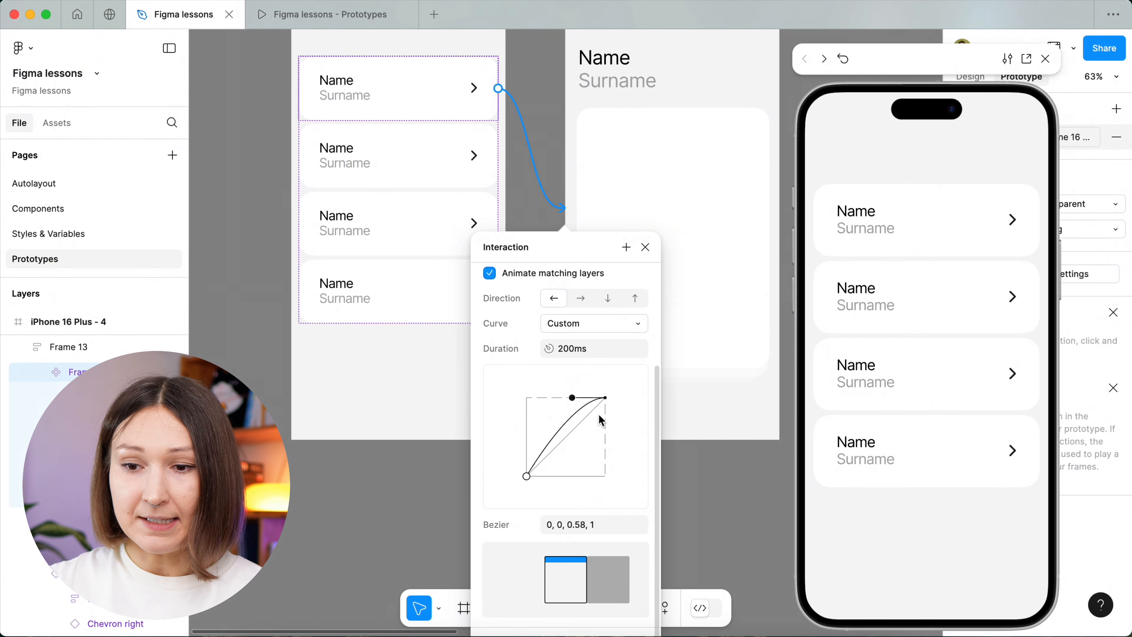
drag(573, 397, 456, 397)
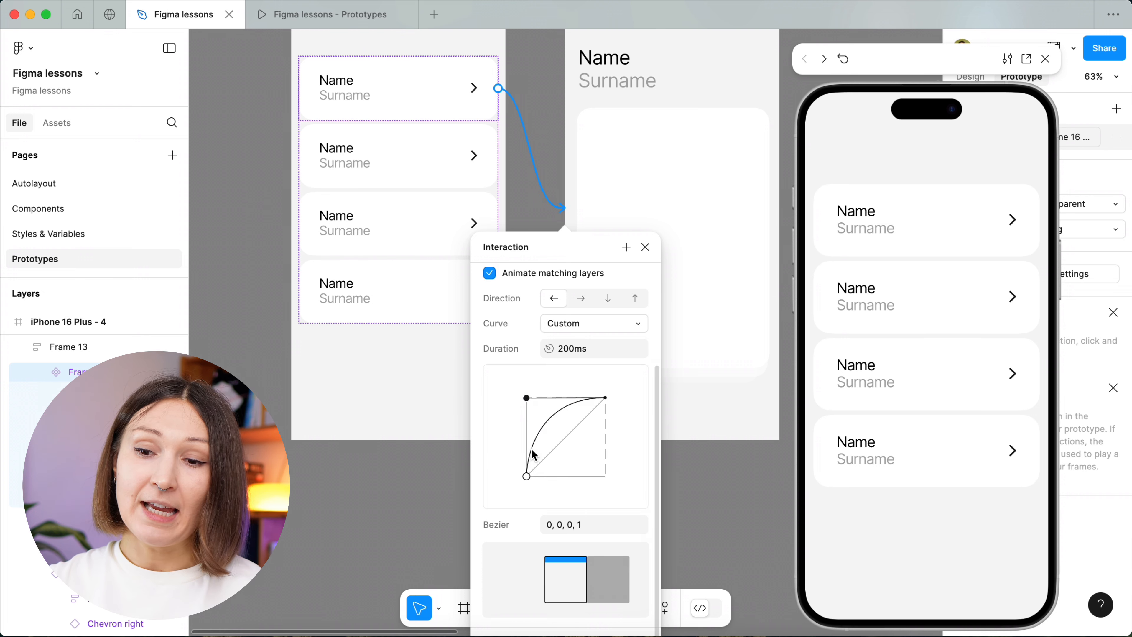
key(super+z)
Straighten the custom curve by setting its Bezier values to 0, 0, 1, 1.
drag(527, 477, 528, 477)
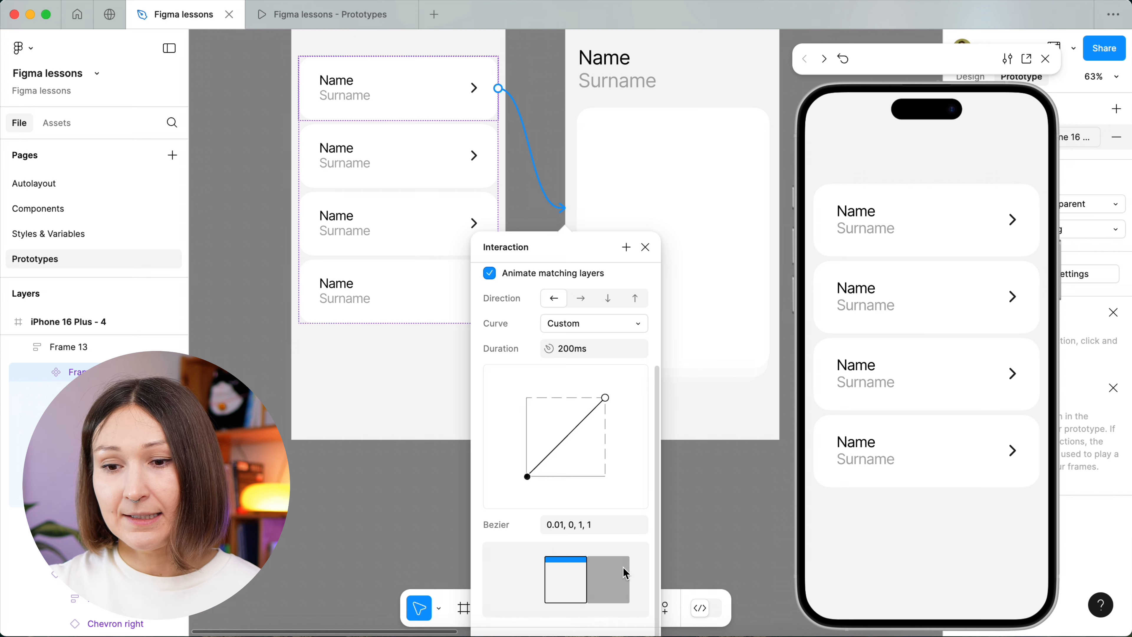
click(564, 525)
double_click(563, 526)
text(0)
key(Return)
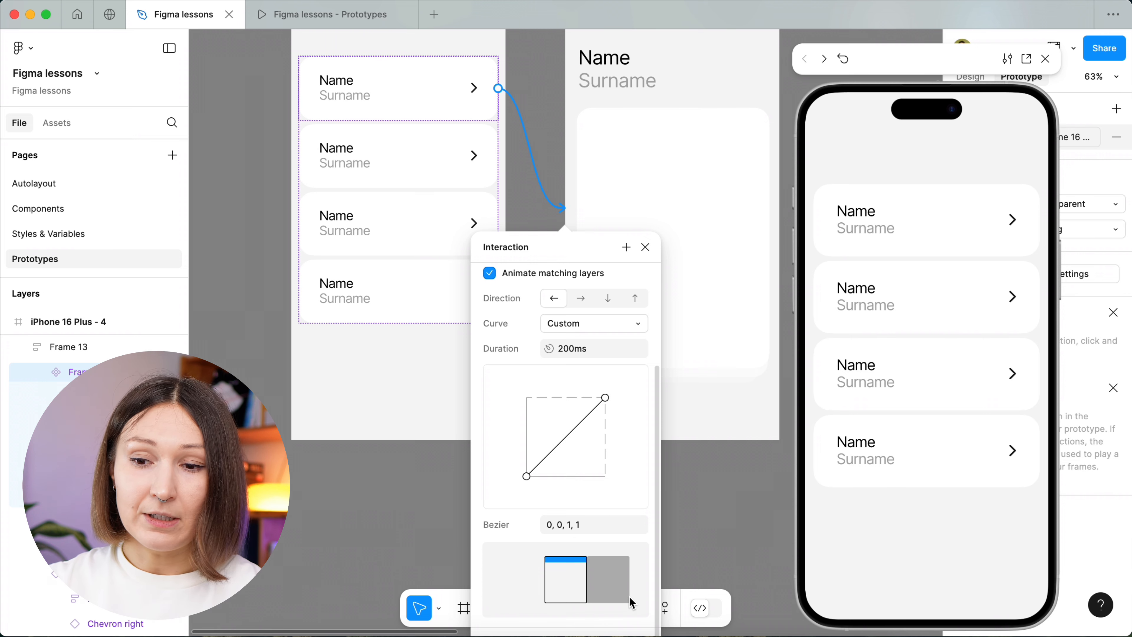
Experiment with both handles of the custom curve, finishing with an S-shape at about 0, 0.88, 0.85, 0.19.
drag(603, 401, 527, 400)
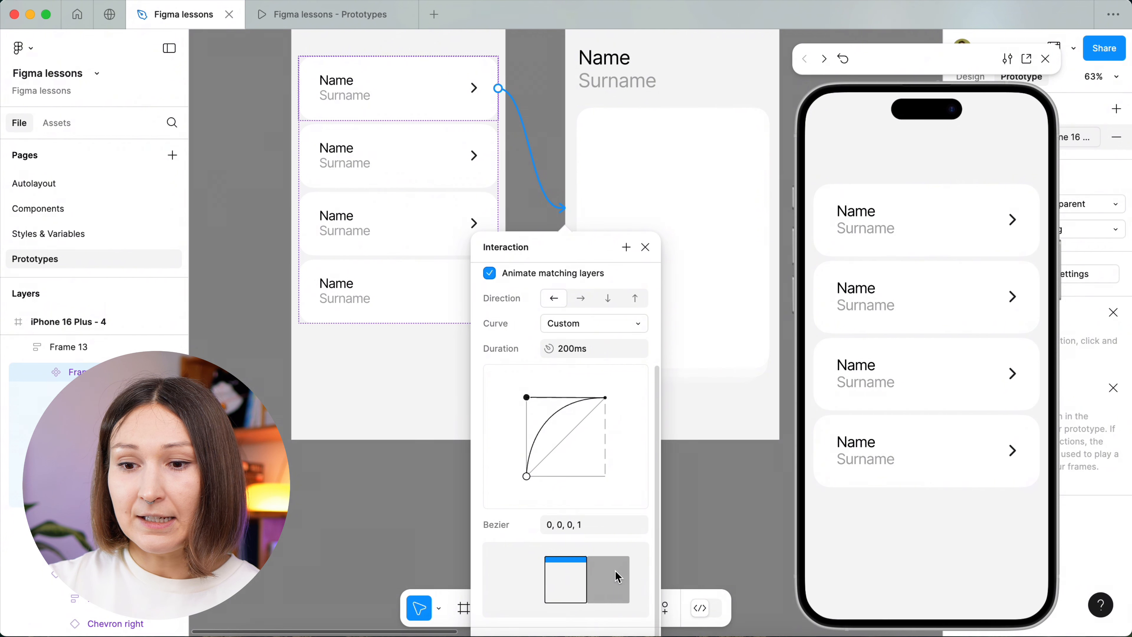
drag(528, 476, 629, 396)
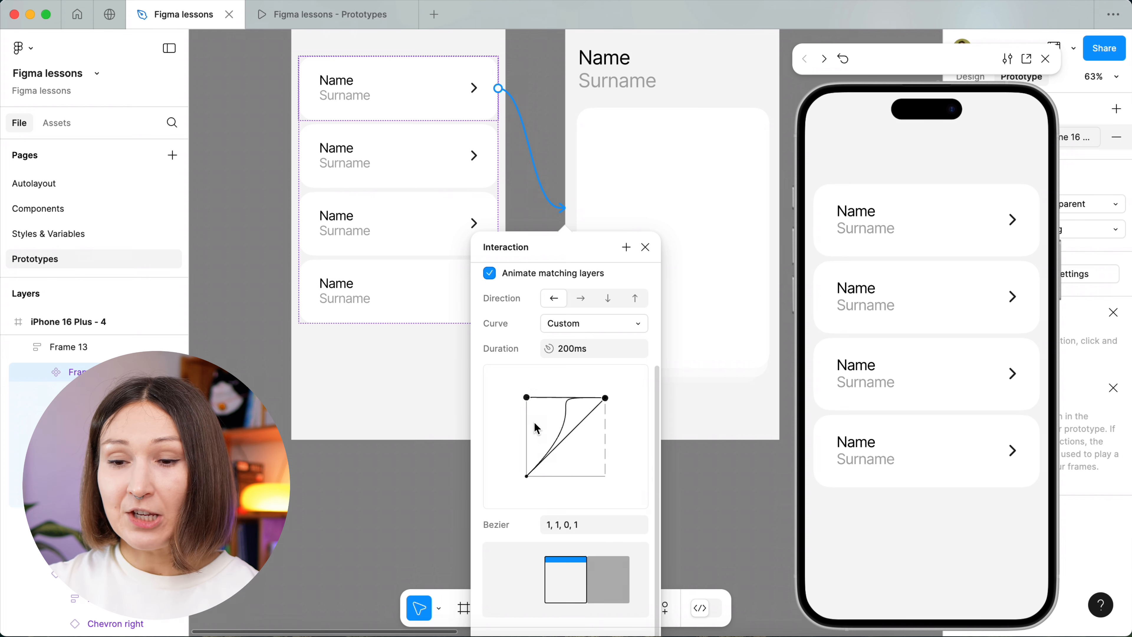
drag(528, 398, 616, 482)
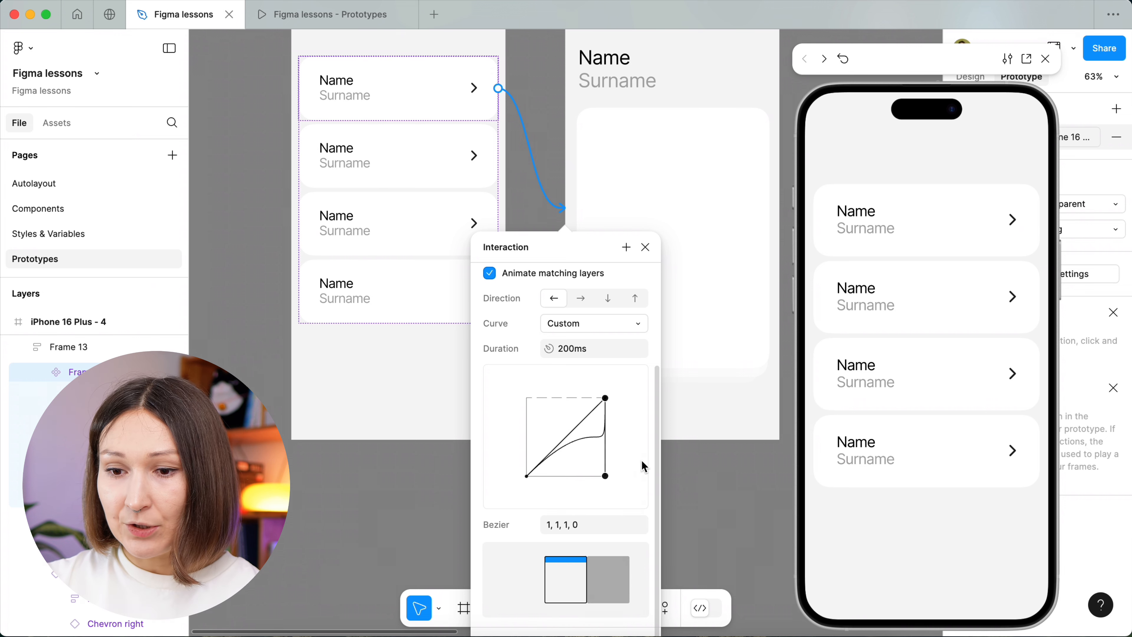
drag(604, 476, 593, 460)
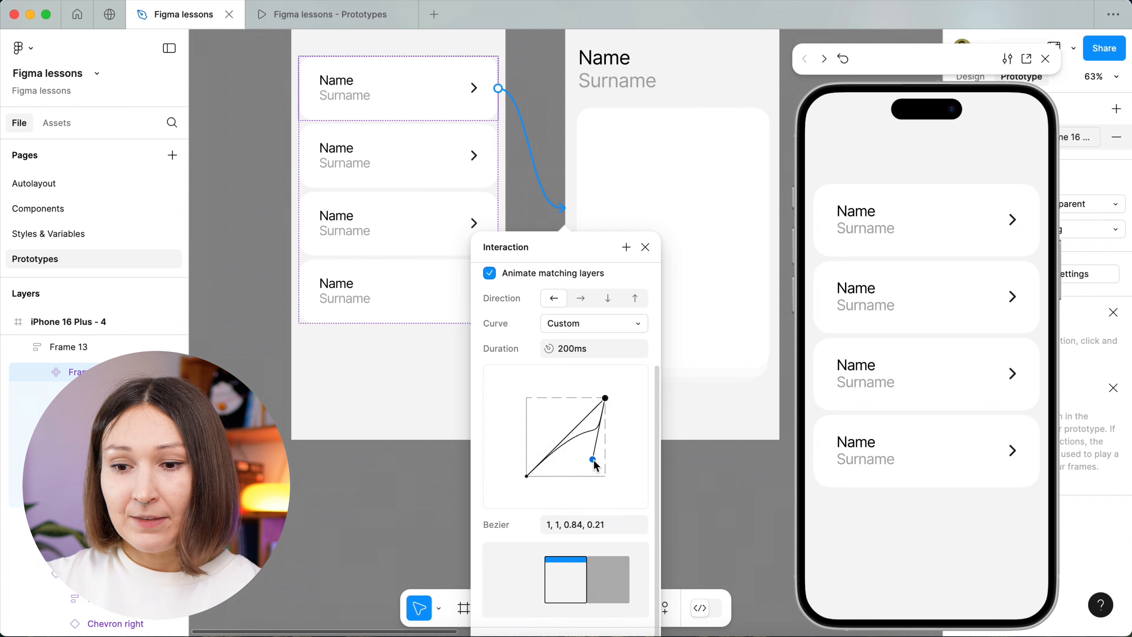
drag(527, 480, 526, 477)
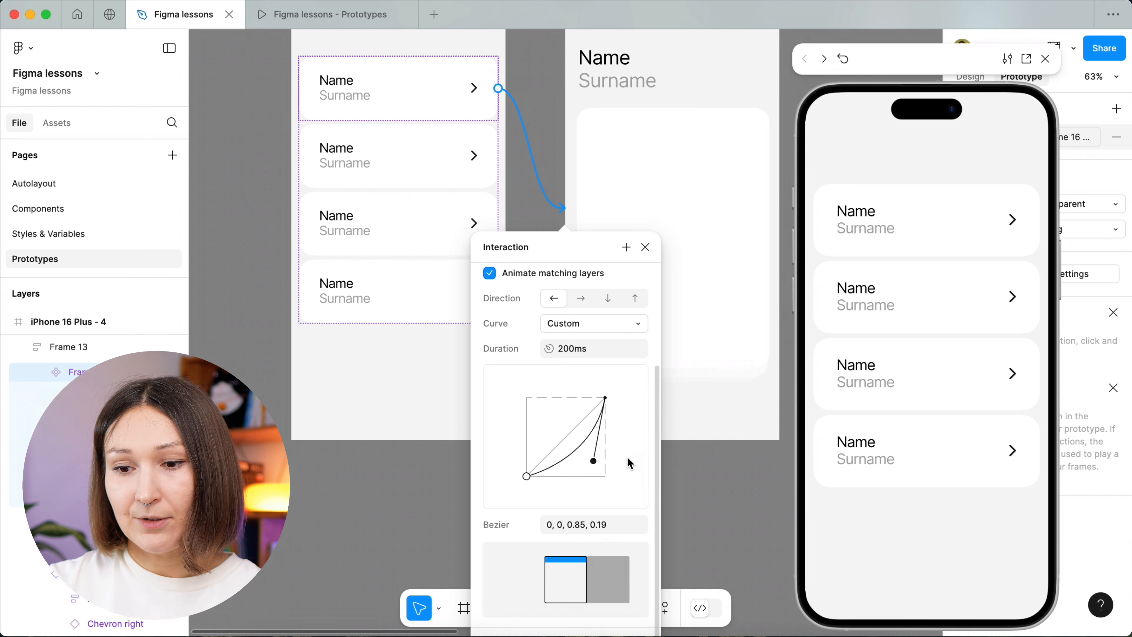
drag(529, 478, 521, 411)
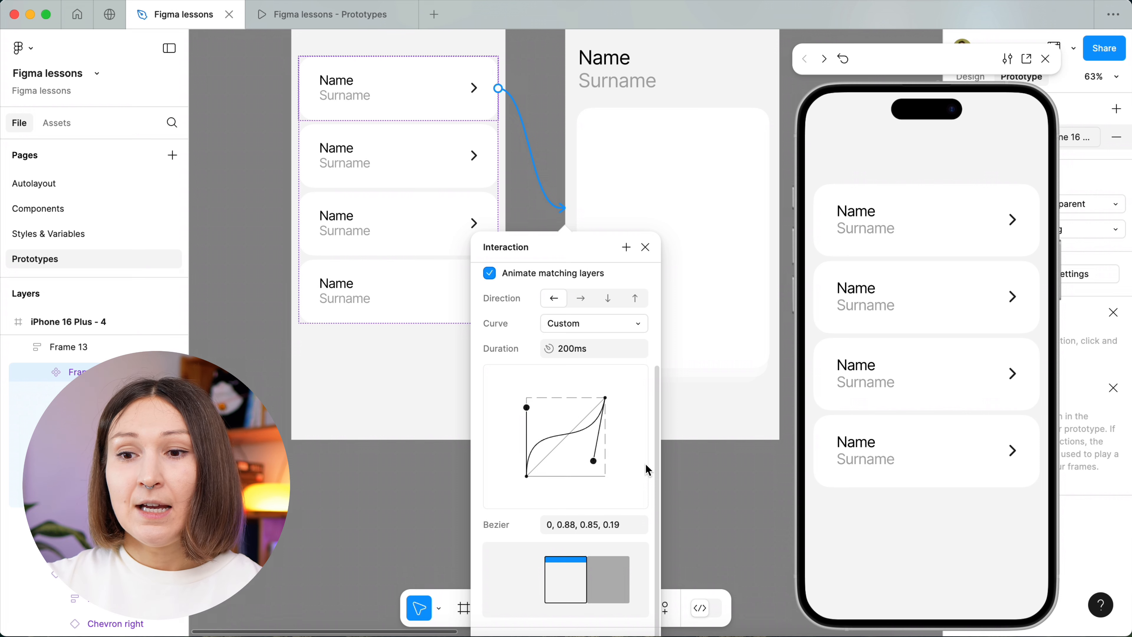
Set the Move in animation's curve to the Ease in back preset.
click(594, 330)
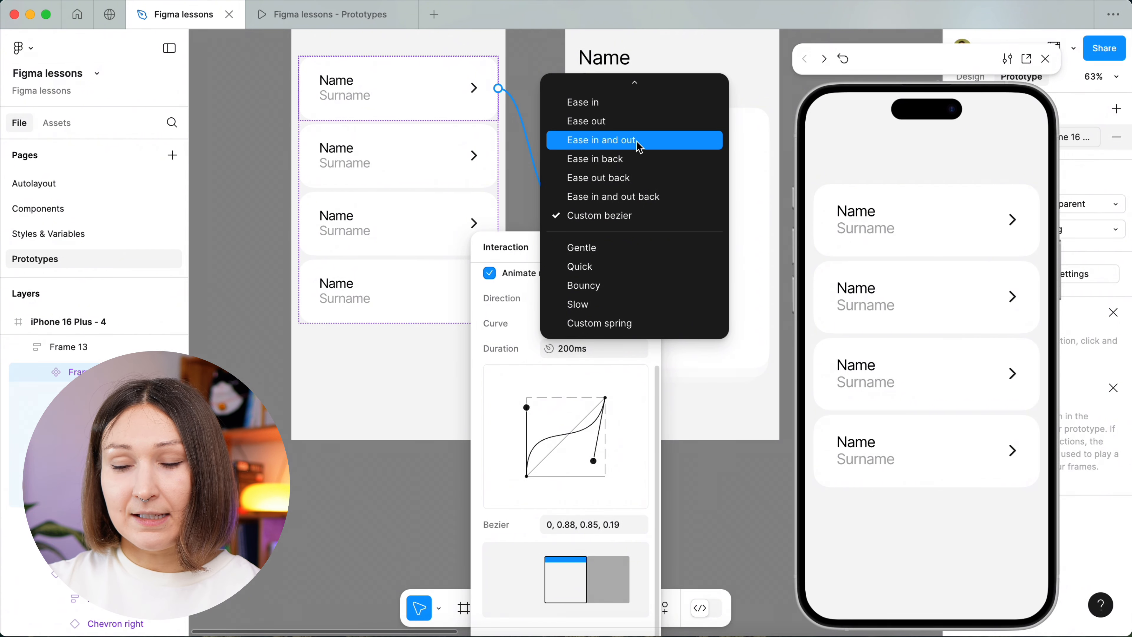
click(640, 161)
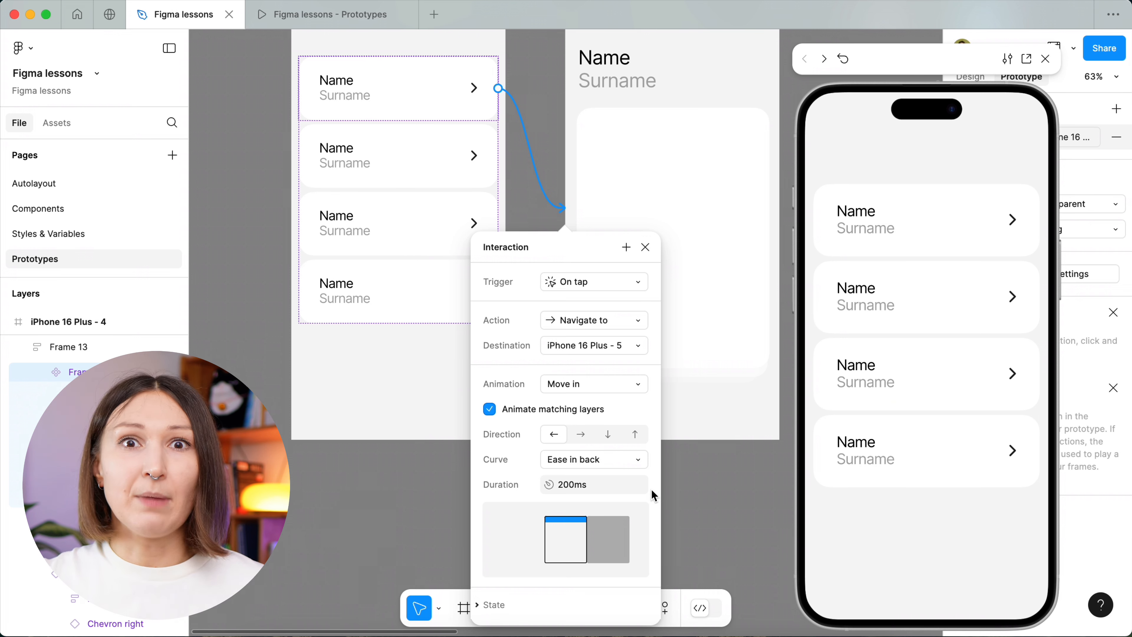
Try the Ease out back curve on the Move in animation, and switch the curve to the Bouncy preset.
click(639, 469)
click(637, 476)
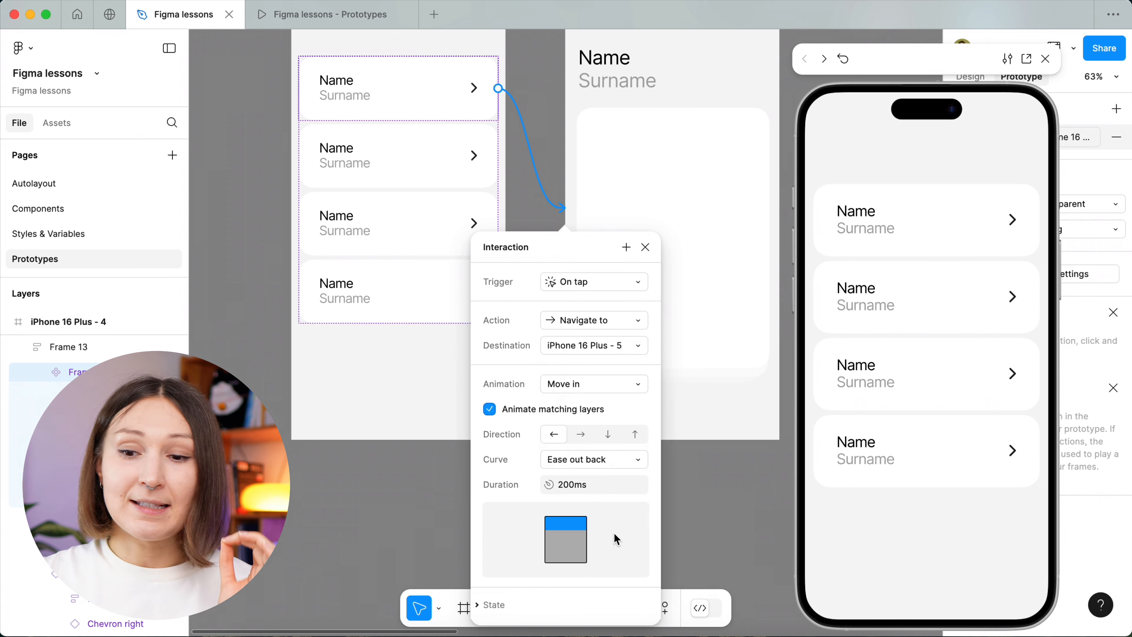
click(628, 461)
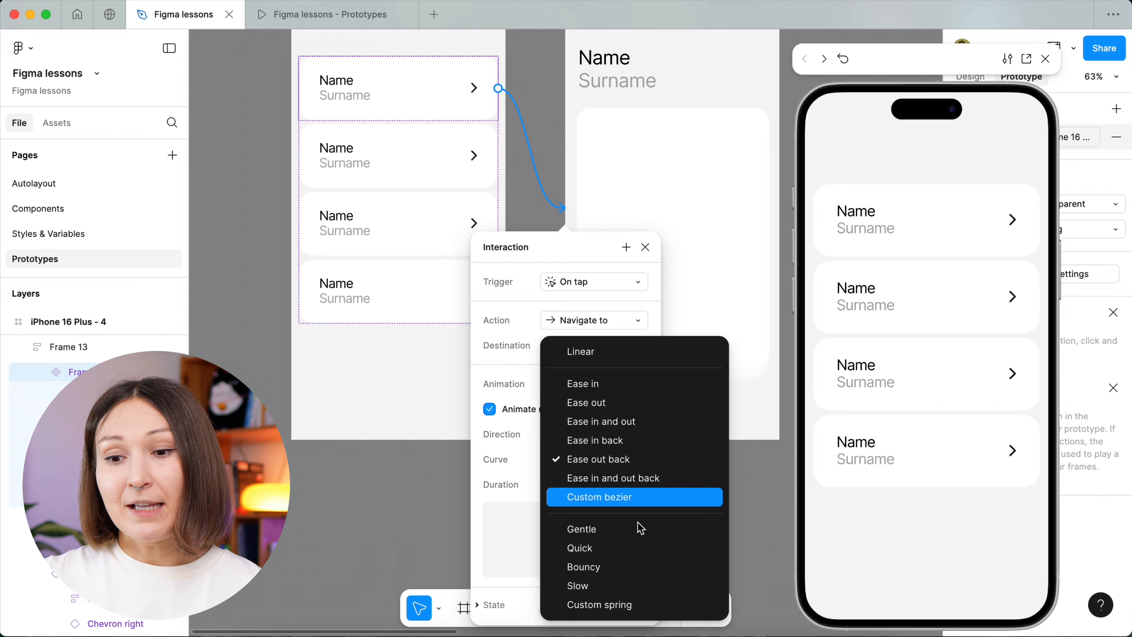
click(646, 569)
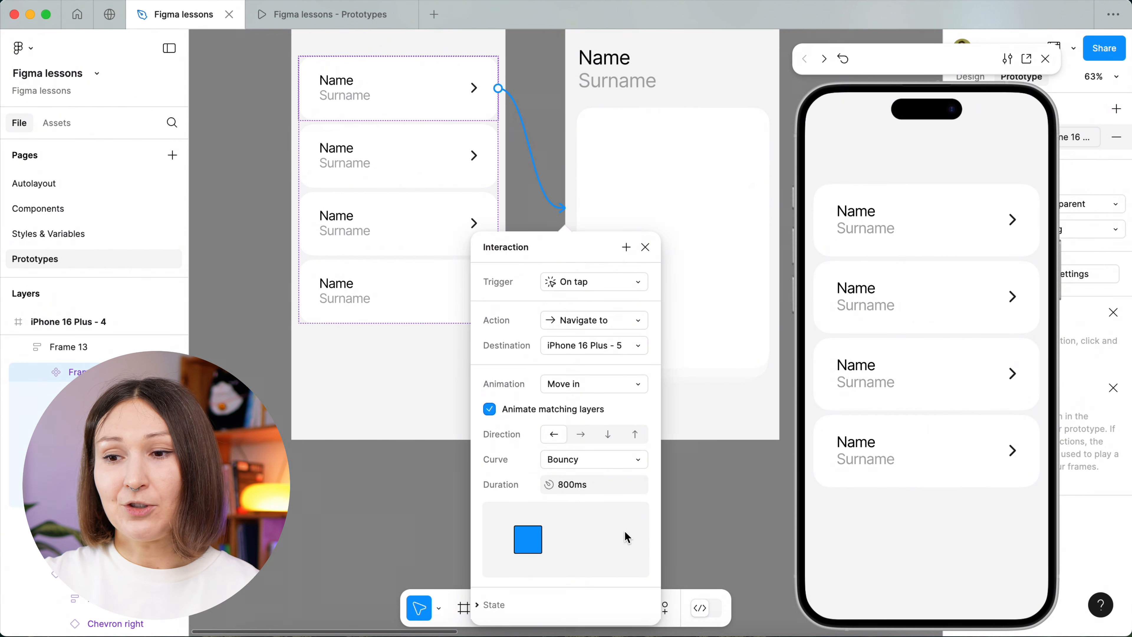
Preview the Bouncy transition by opening the first card's detail screen, going back, and opening it again.
click(914, 233)
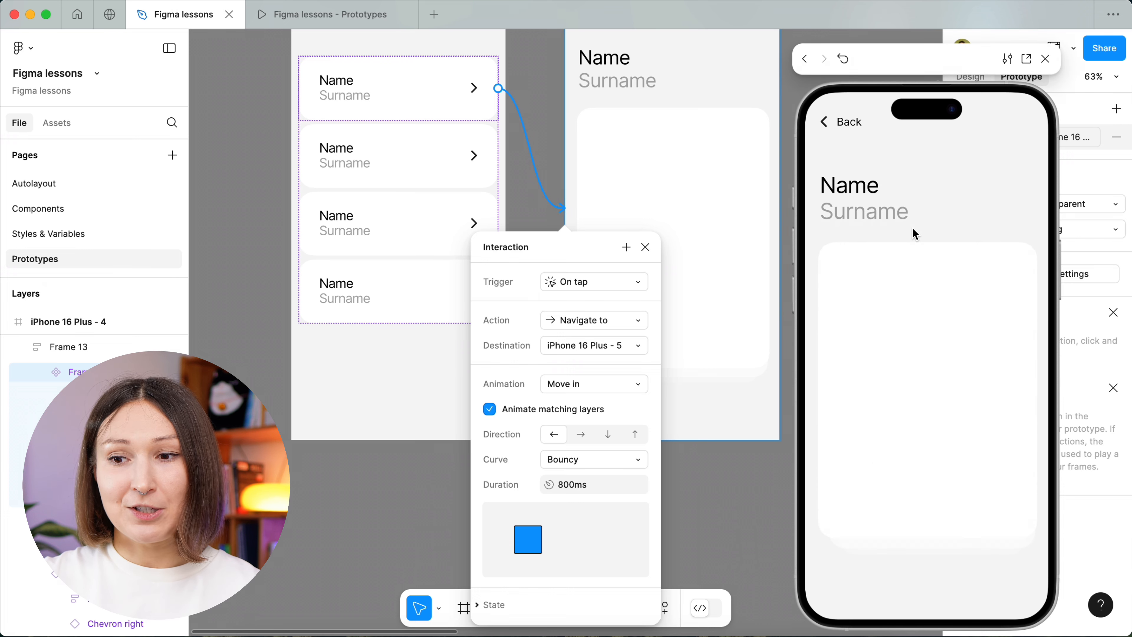
click(853, 119)
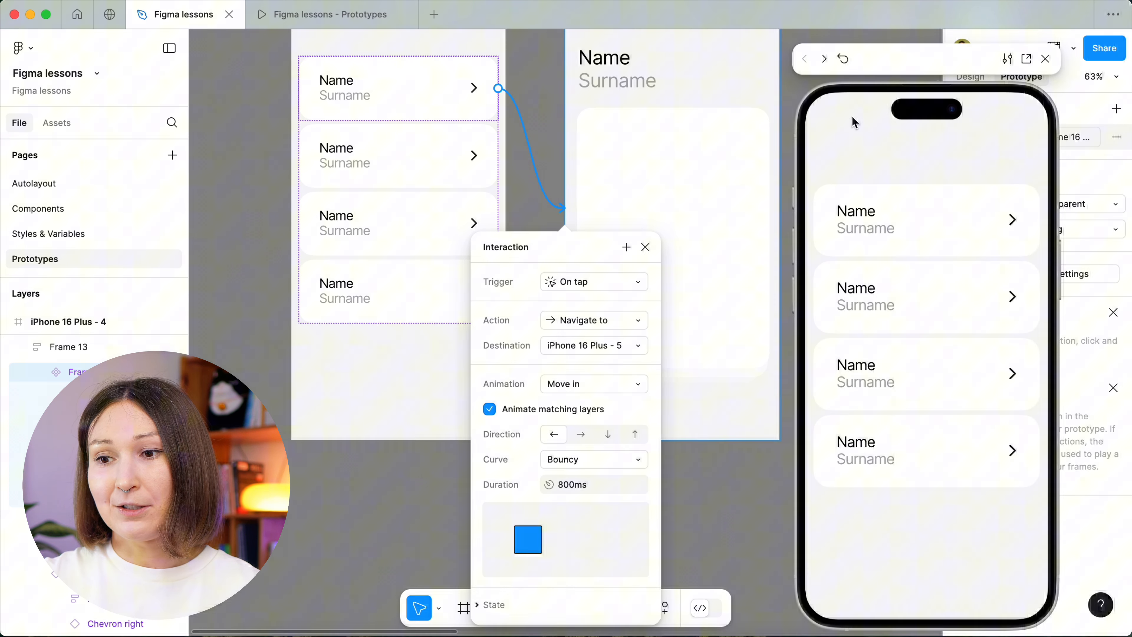
click(948, 236)
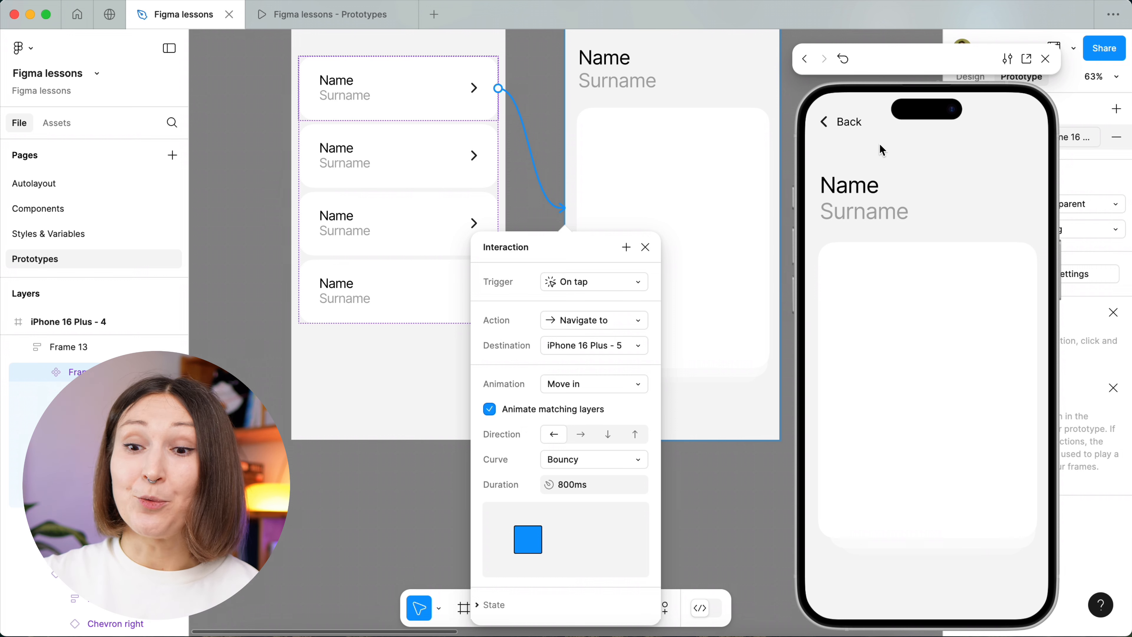
Turn off Animate matching layers and replay the transition from the list to the detail screen in the preview.
click(564, 409)
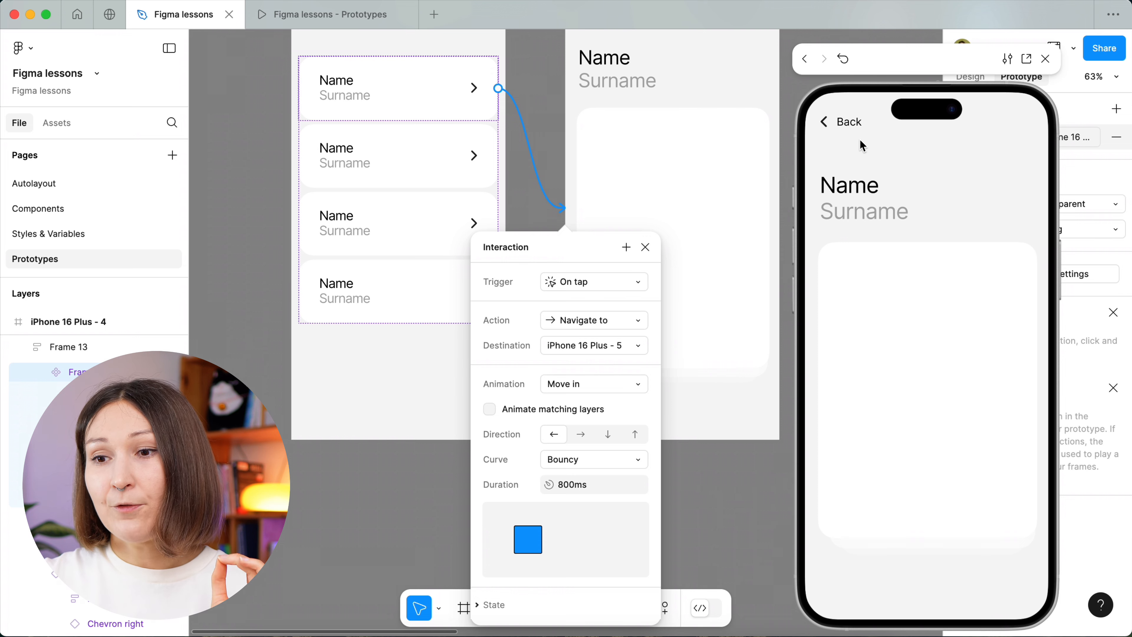
click(853, 121)
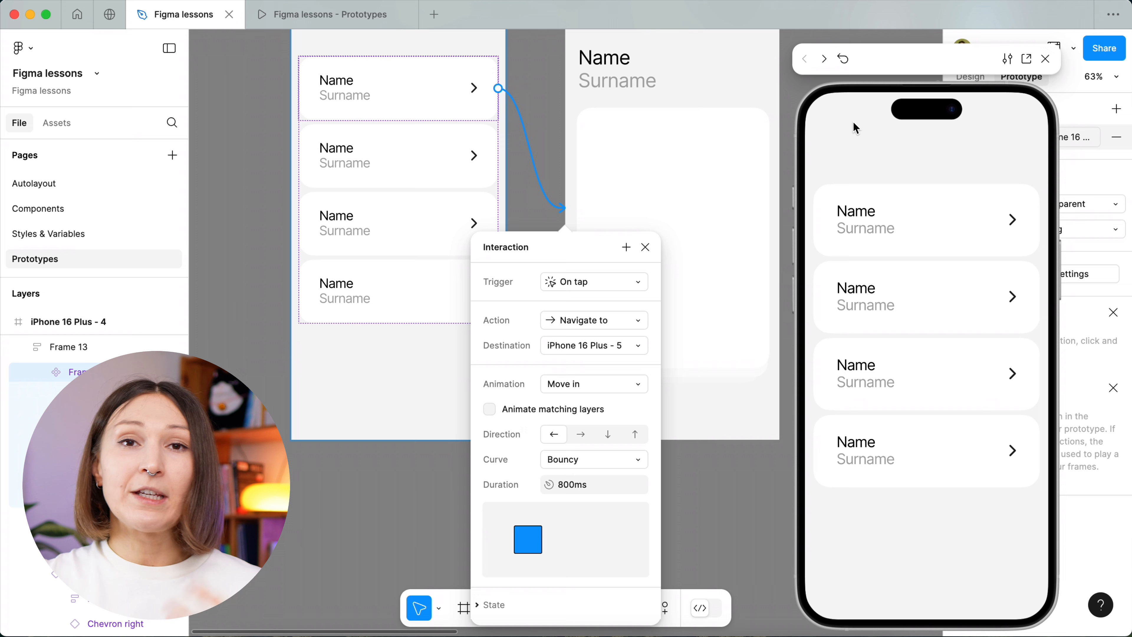
click(886, 204)
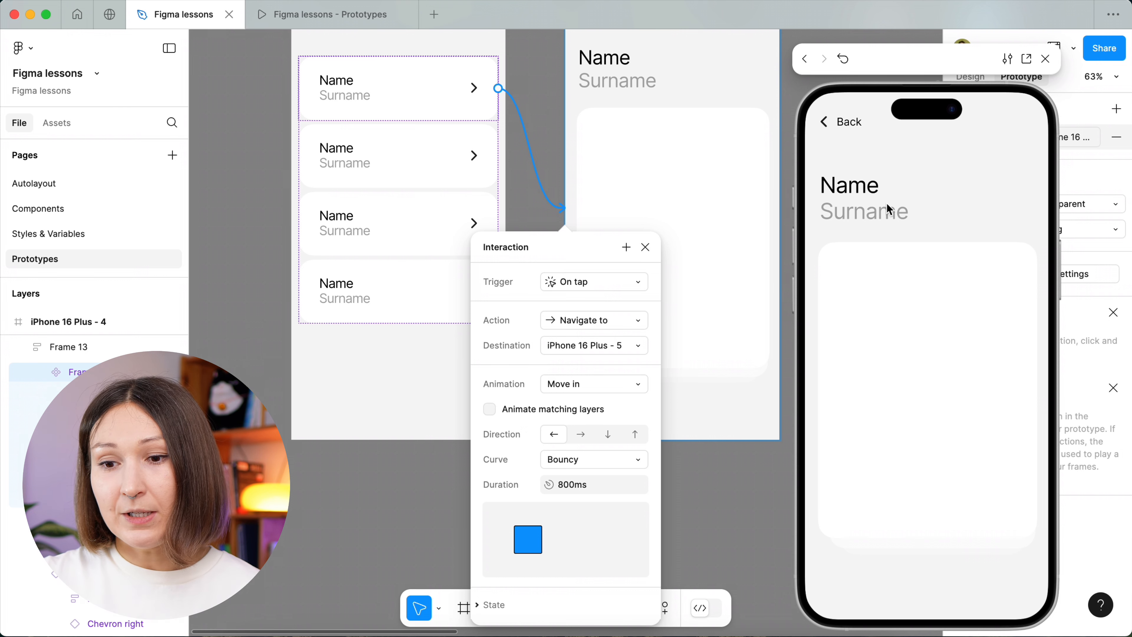
Try the Quick spring preset as the animation curve, and switch it to Gentle.
click(619, 461)
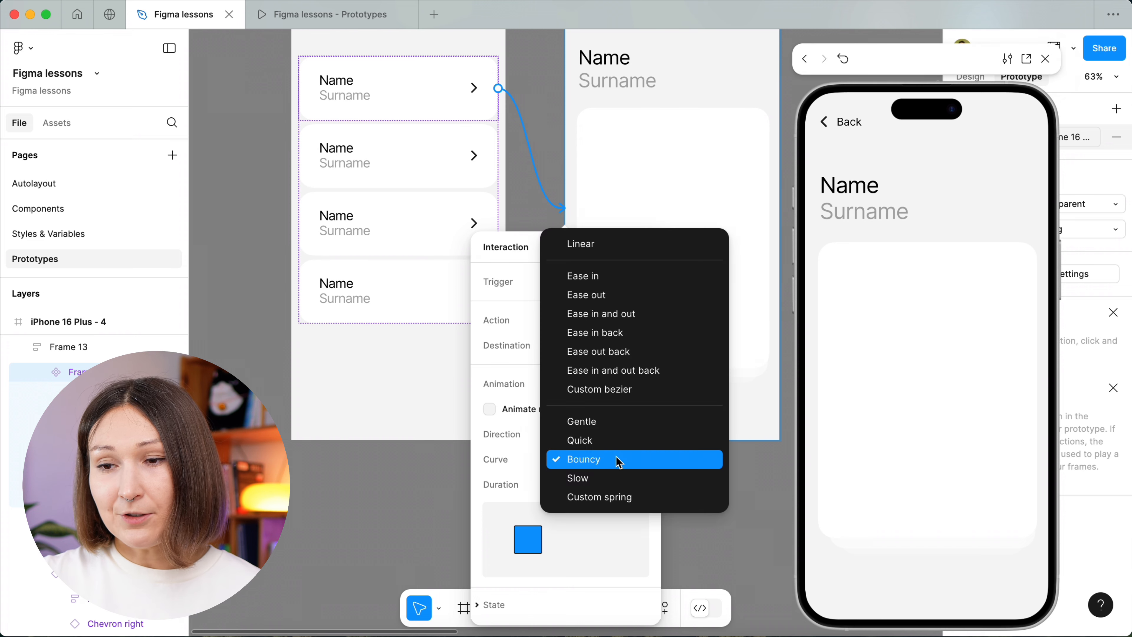
click(615, 441)
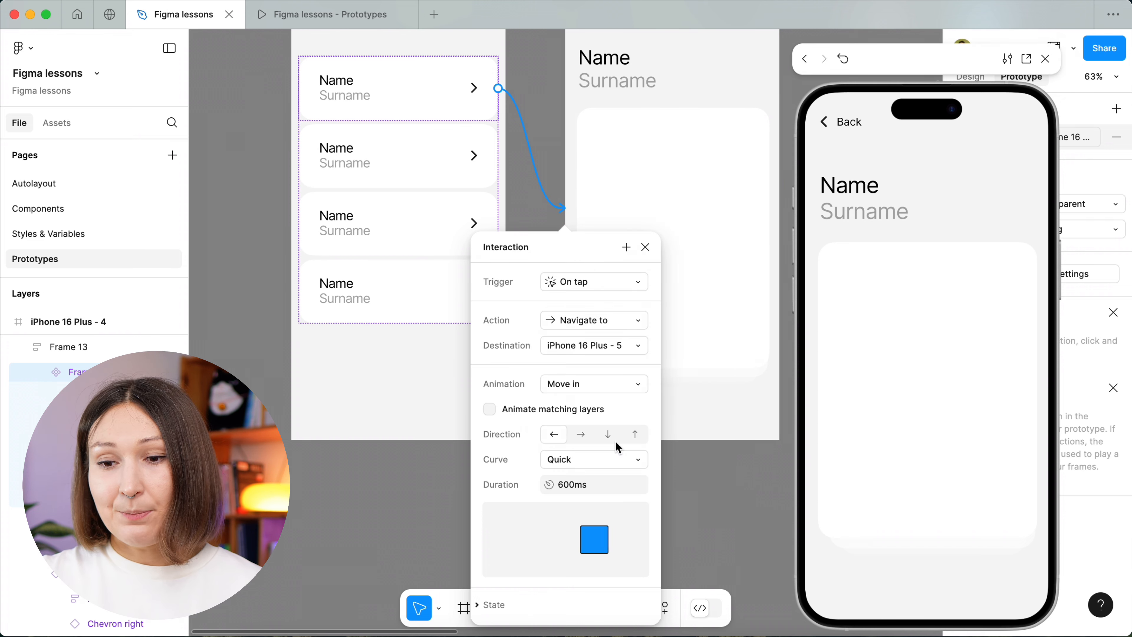
click(604, 459)
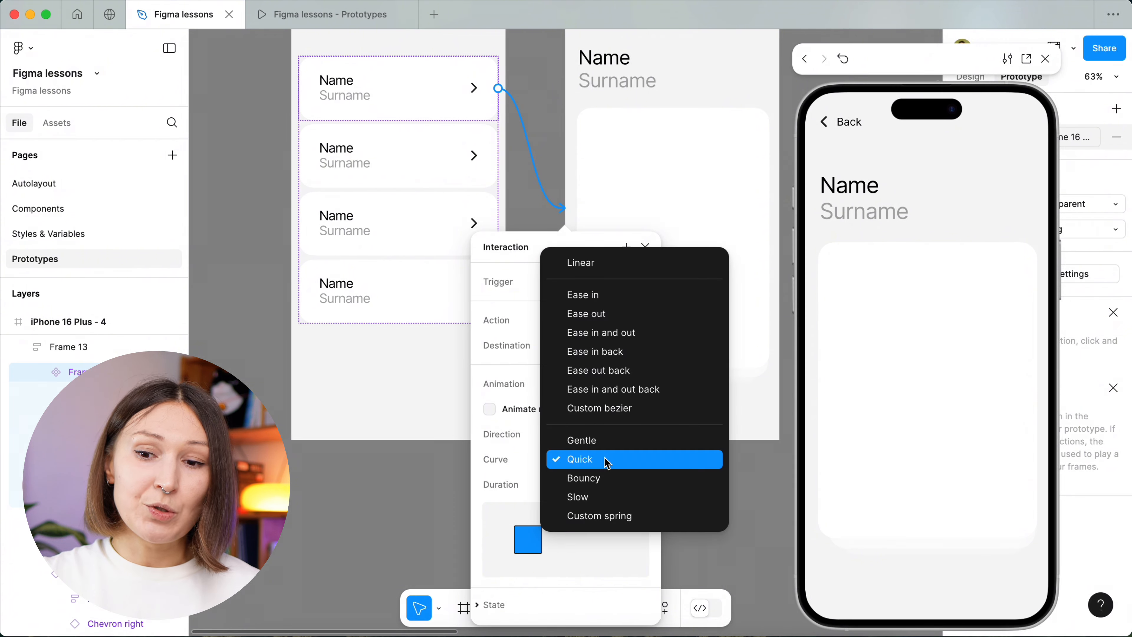
click(603, 446)
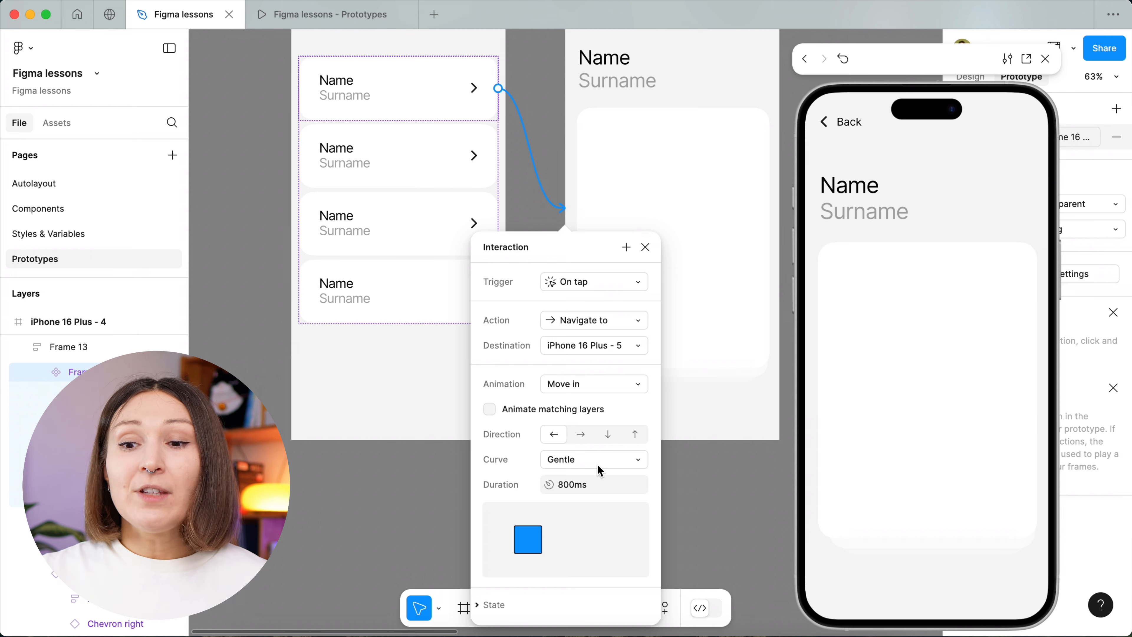
Change the interaction's animation to Move out and set its curve to Ease in.
click(601, 387)
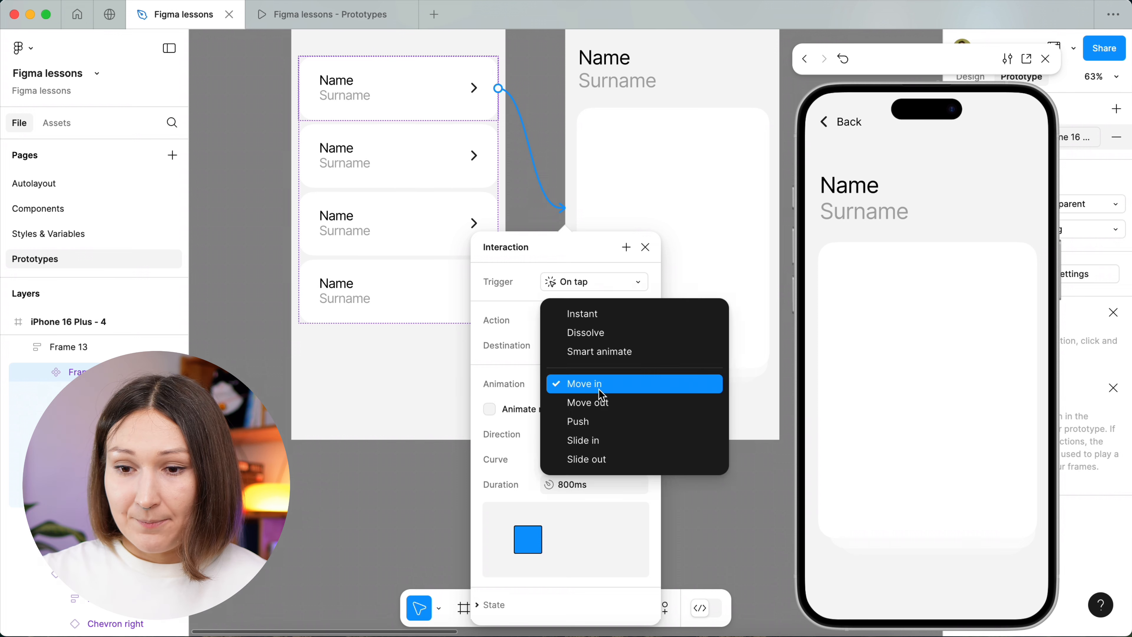
click(577, 404)
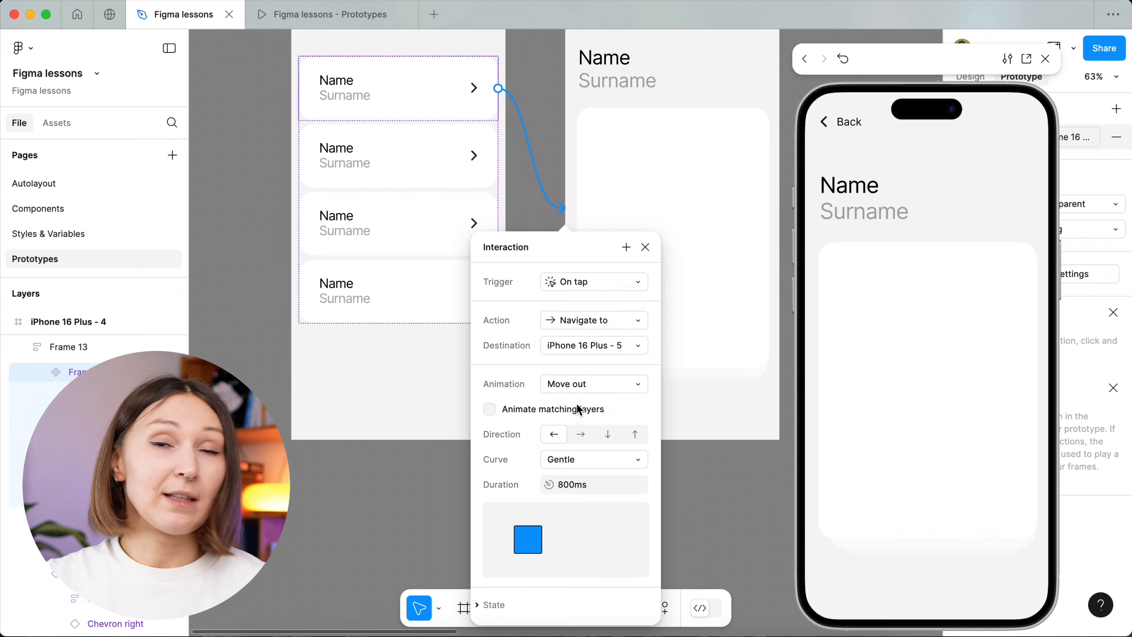
click(575, 462)
click(596, 320)
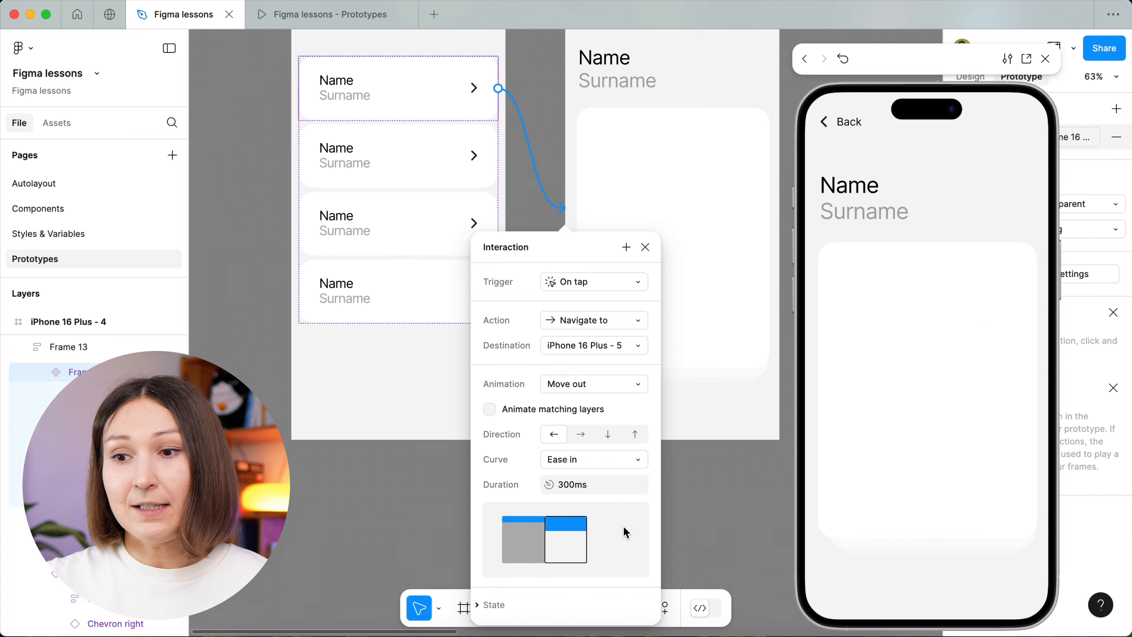
Preview the Move out transition by going back and forth between the list and the first card's detail screen.
click(849, 126)
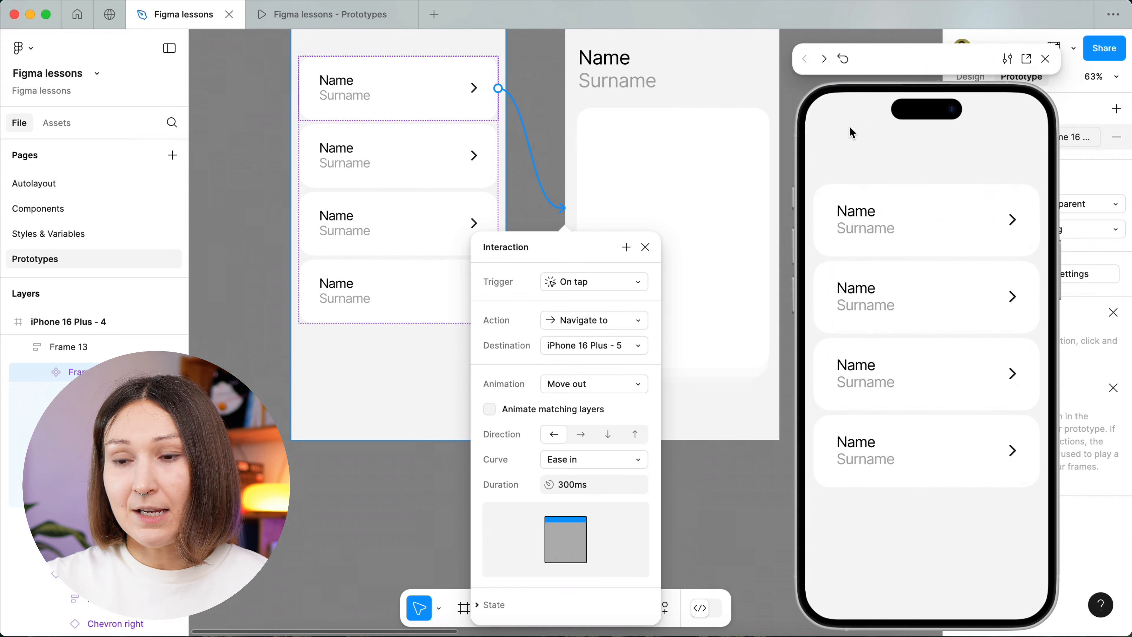
click(930, 213)
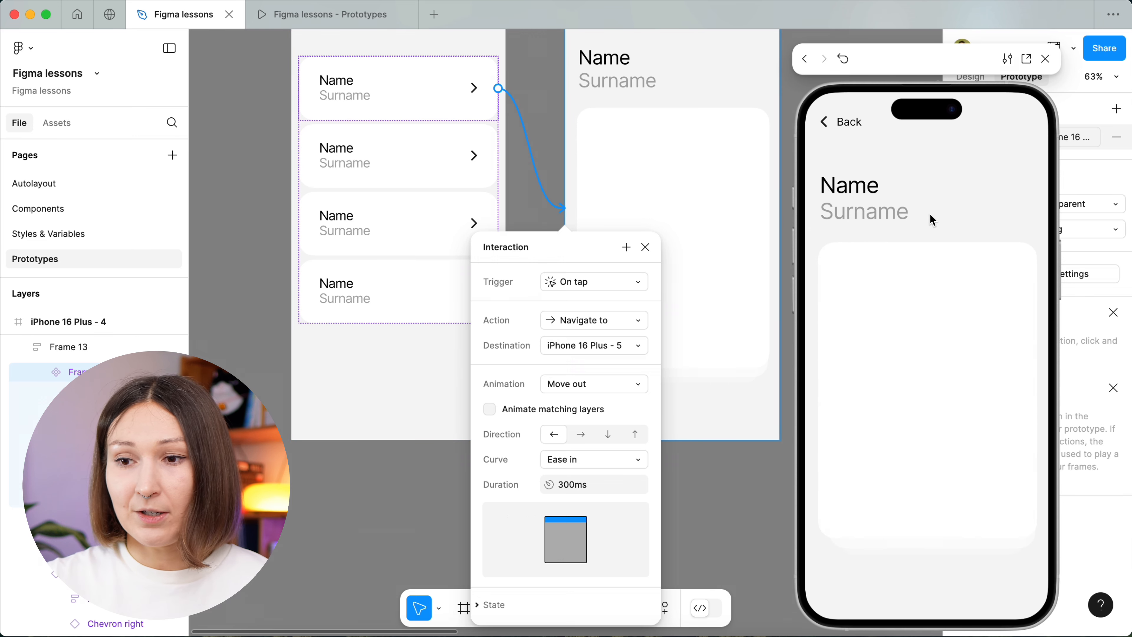
click(846, 137)
click(982, 208)
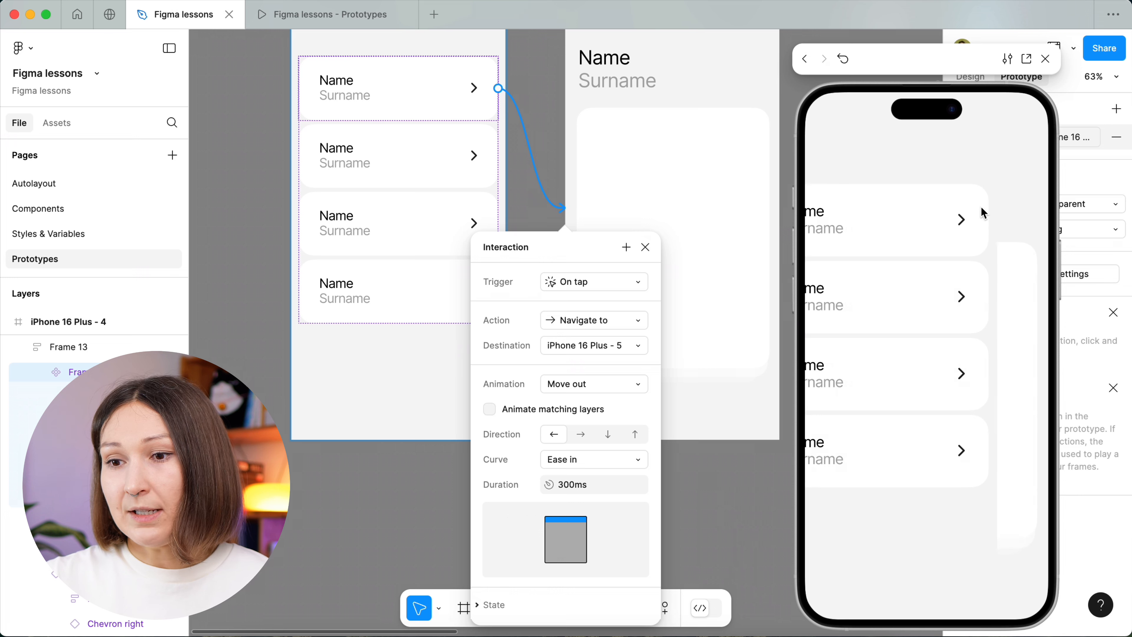
click(861, 122)
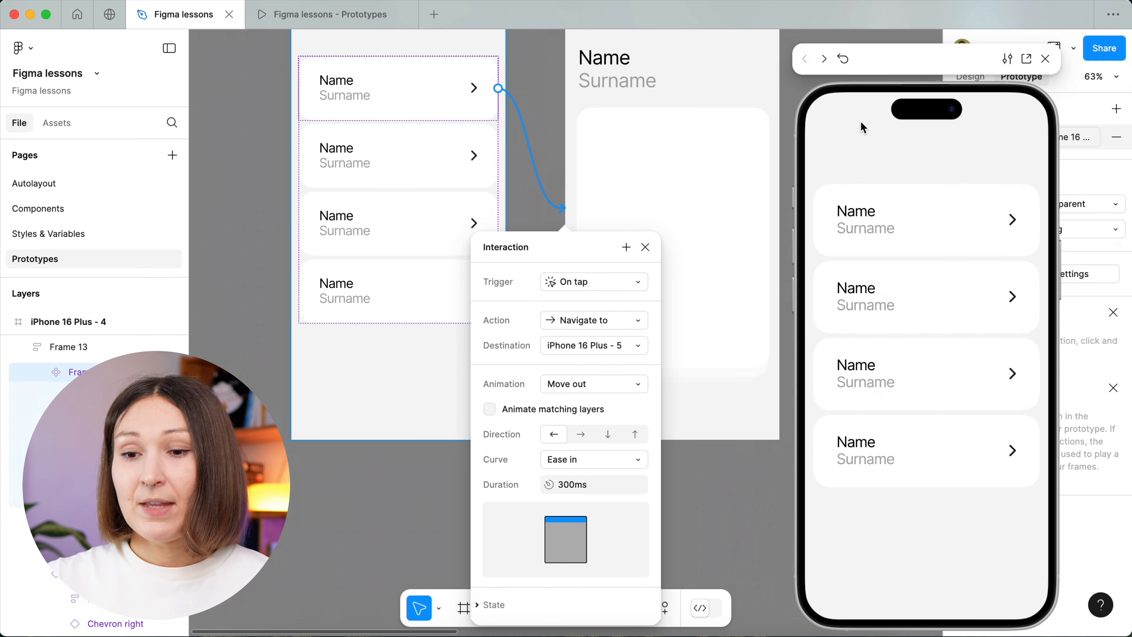
Try the rightward direction for Move out, preview it on the first card, and restore the leftward direction.
click(586, 429)
click(904, 196)
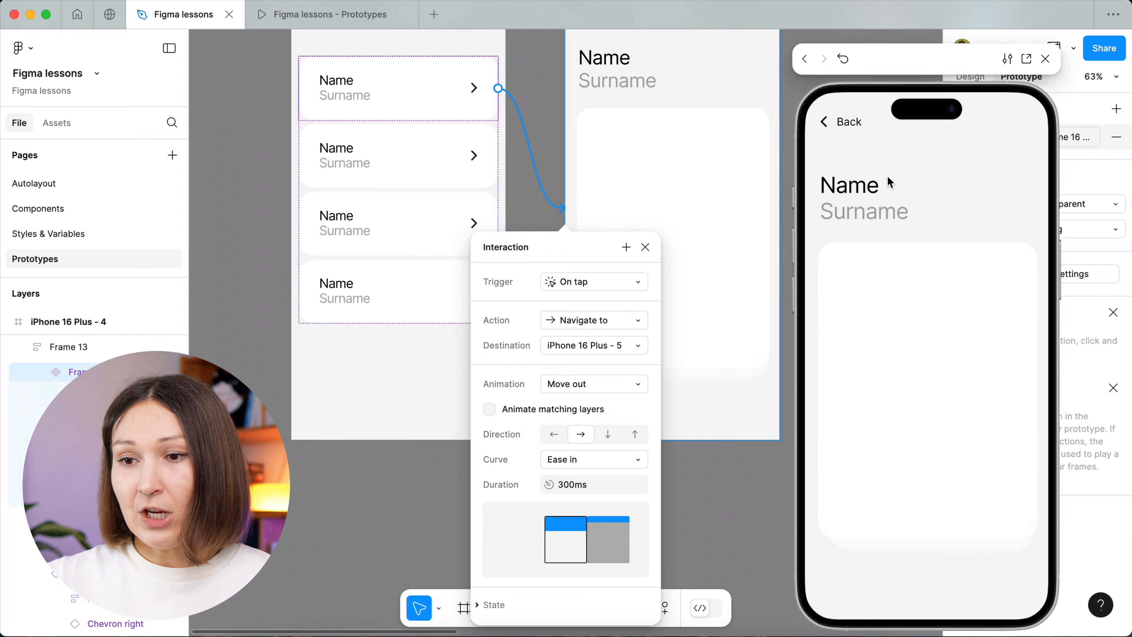
click(840, 124)
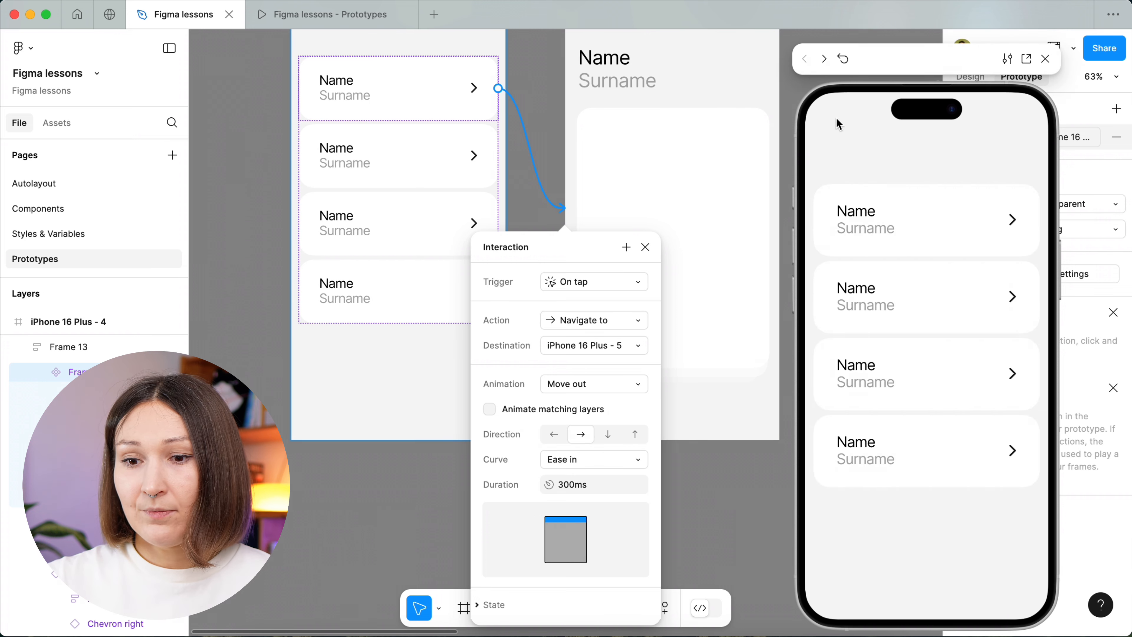
click(558, 439)
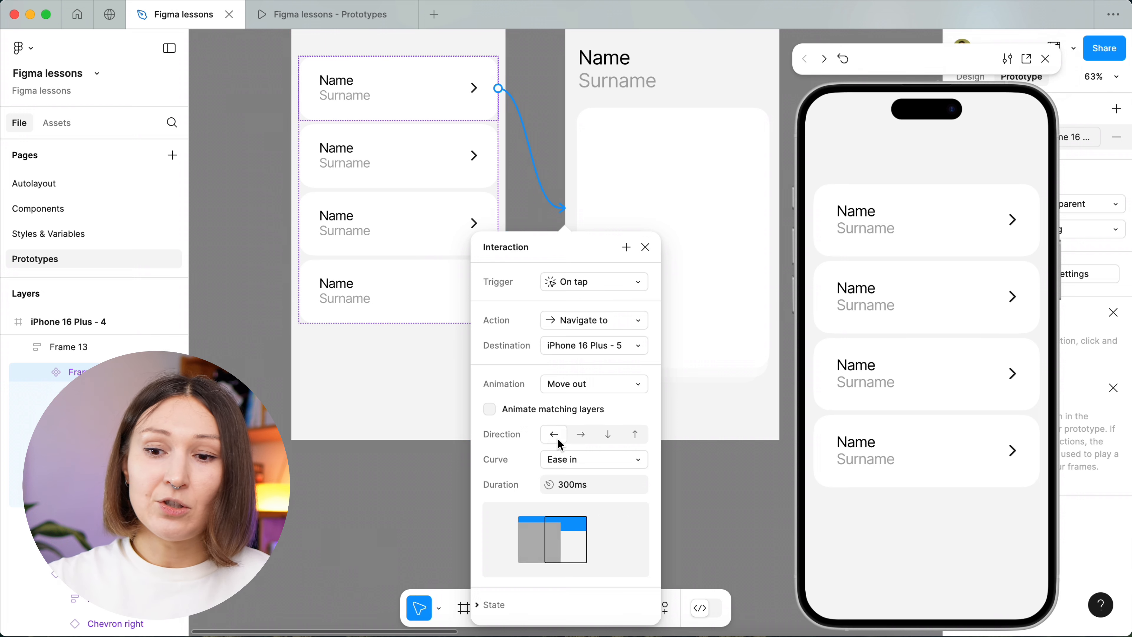
Change the animation to Push and preview it by opening the first card's detail screen and going back.
click(582, 384)
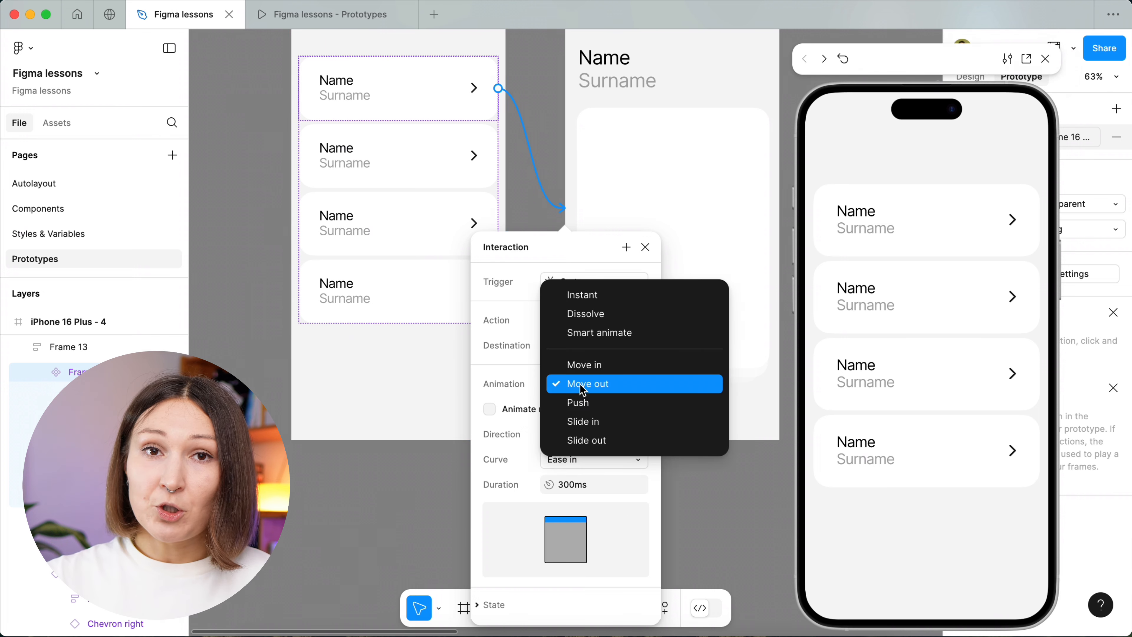
click(587, 403)
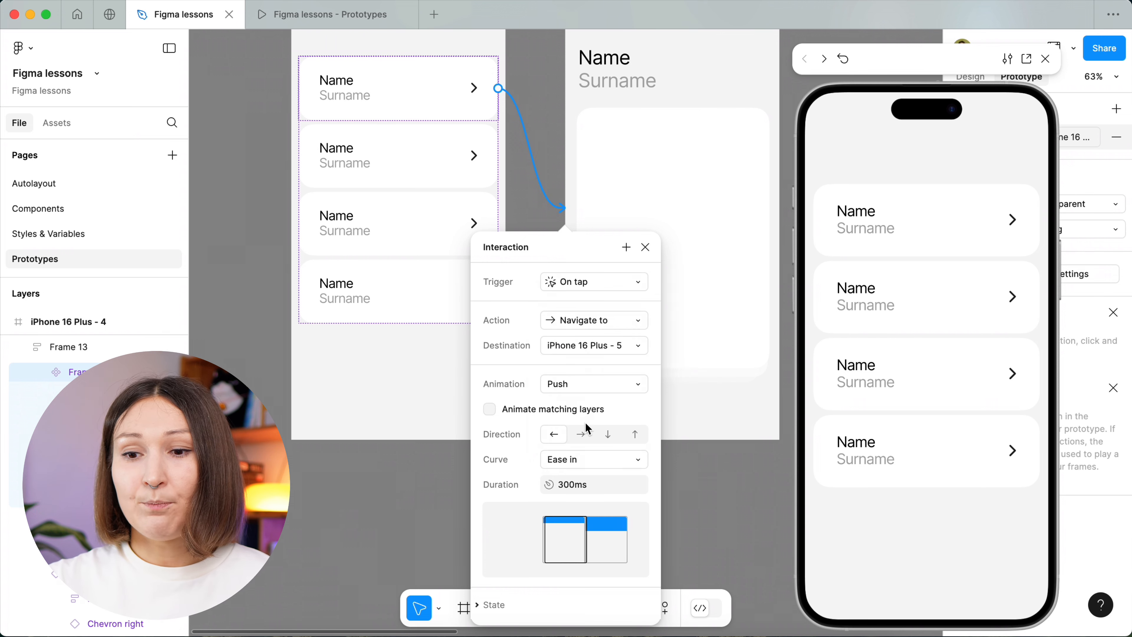
click(940, 230)
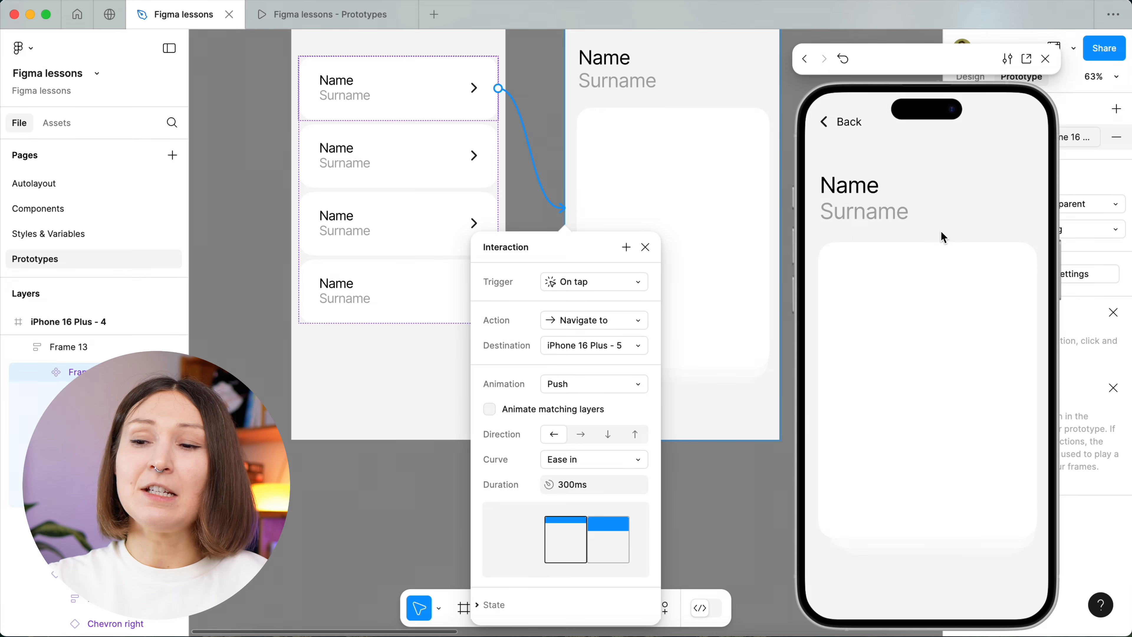
click(854, 128)
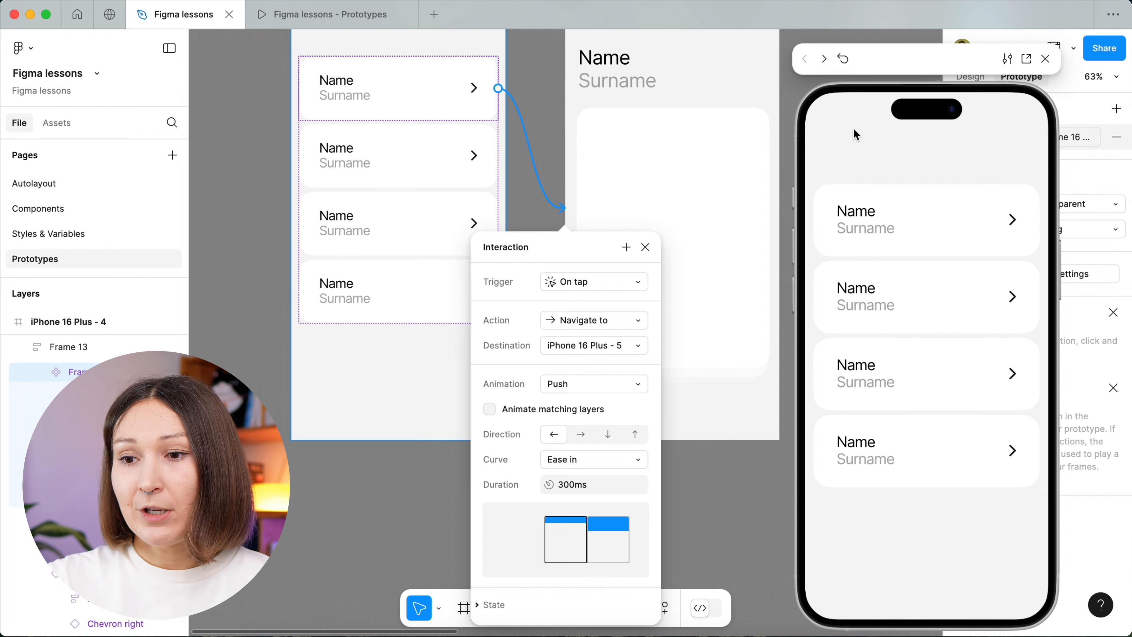
Set the Push direction to rightward and preview it by opening the first card and returning to the list.
click(582, 434)
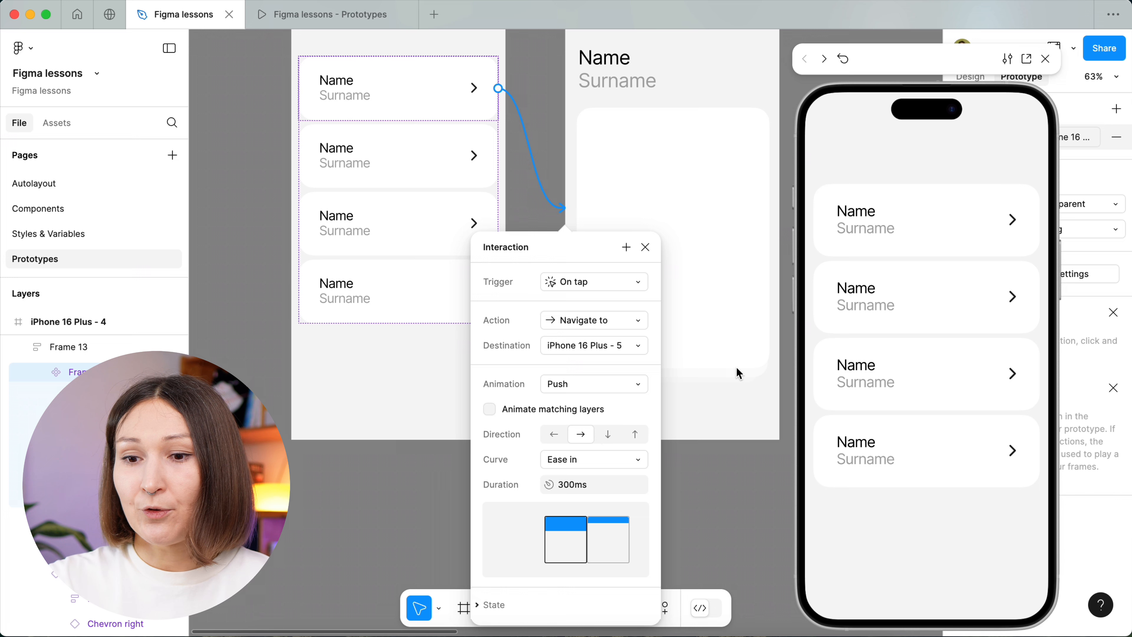
click(884, 223)
click(847, 121)
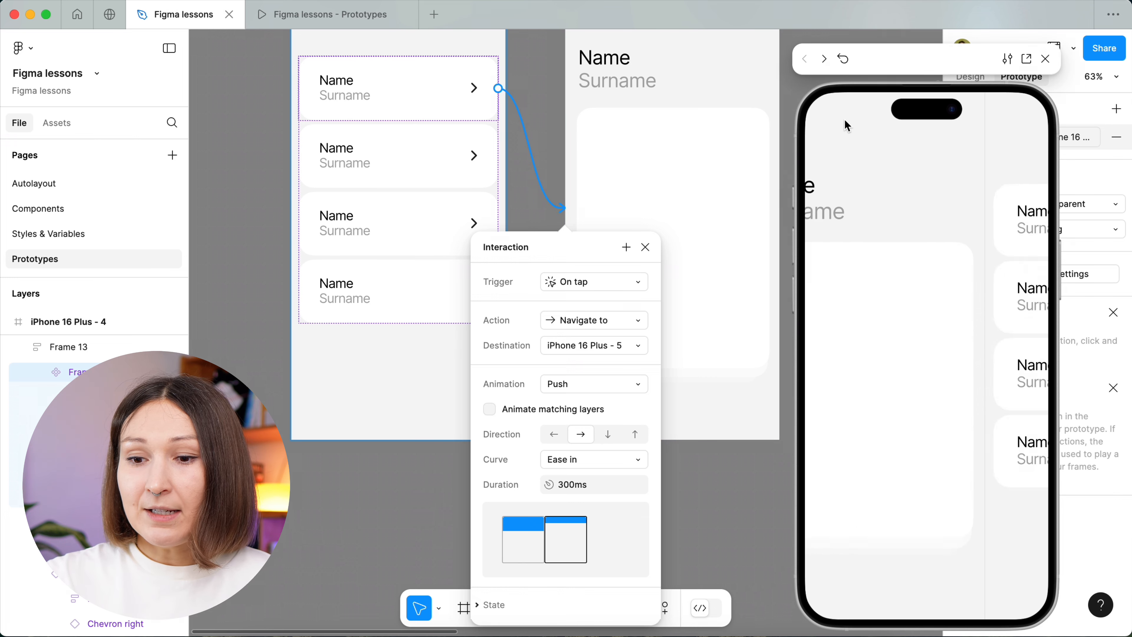
Change the animation to Slide in and preview it twice by opening the first card and returning to the list.
click(575, 385)
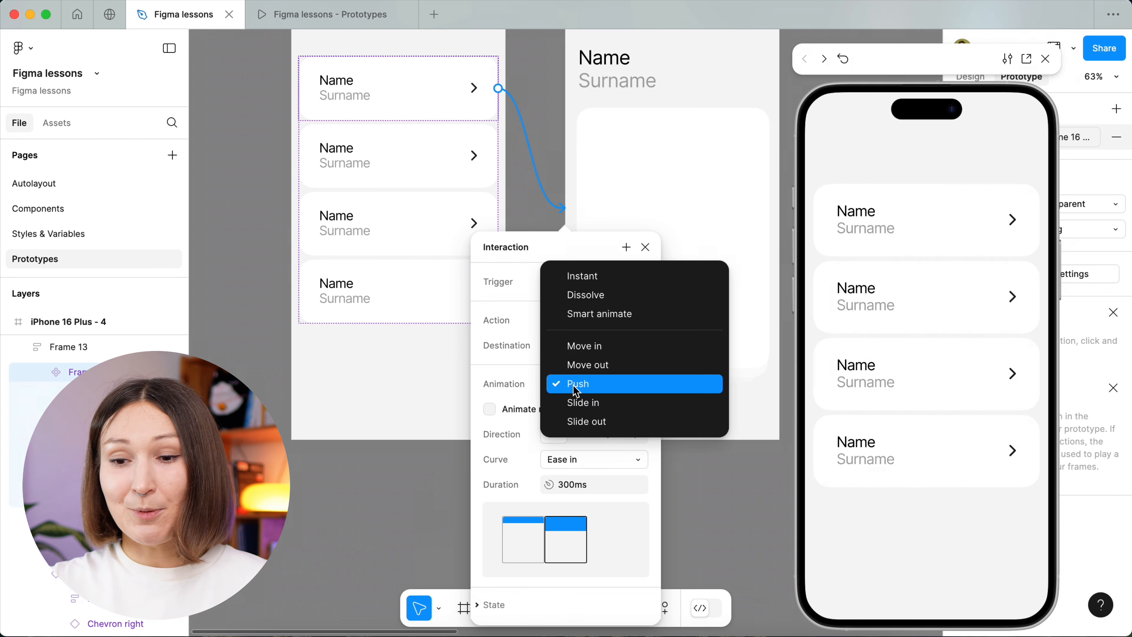
click(582, 403)
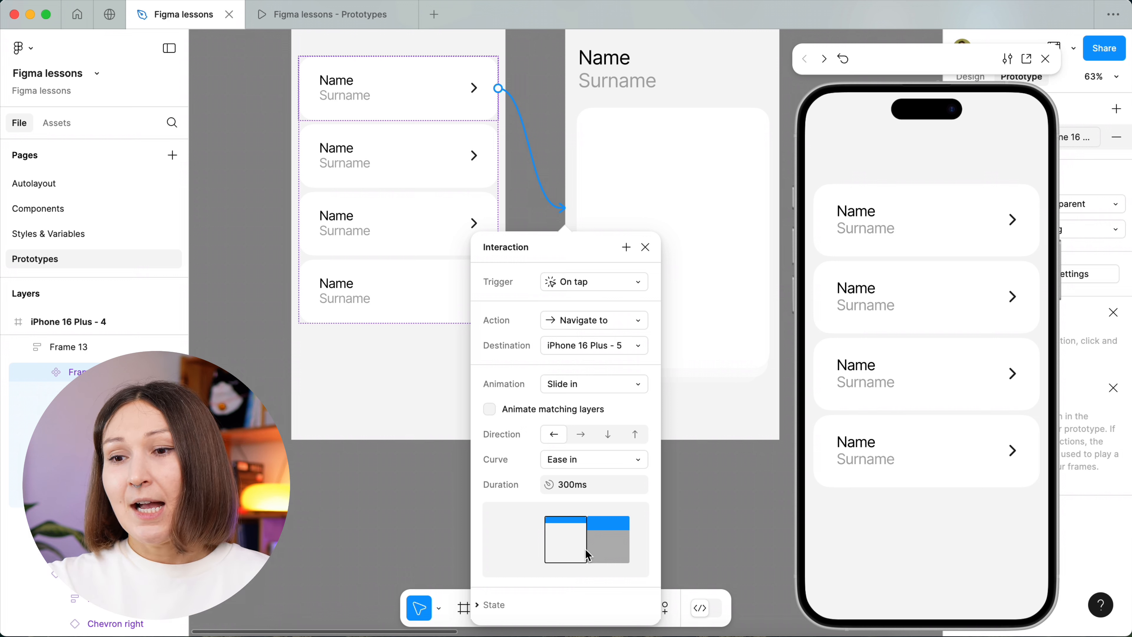
click(900, 212)
click(853, 129)
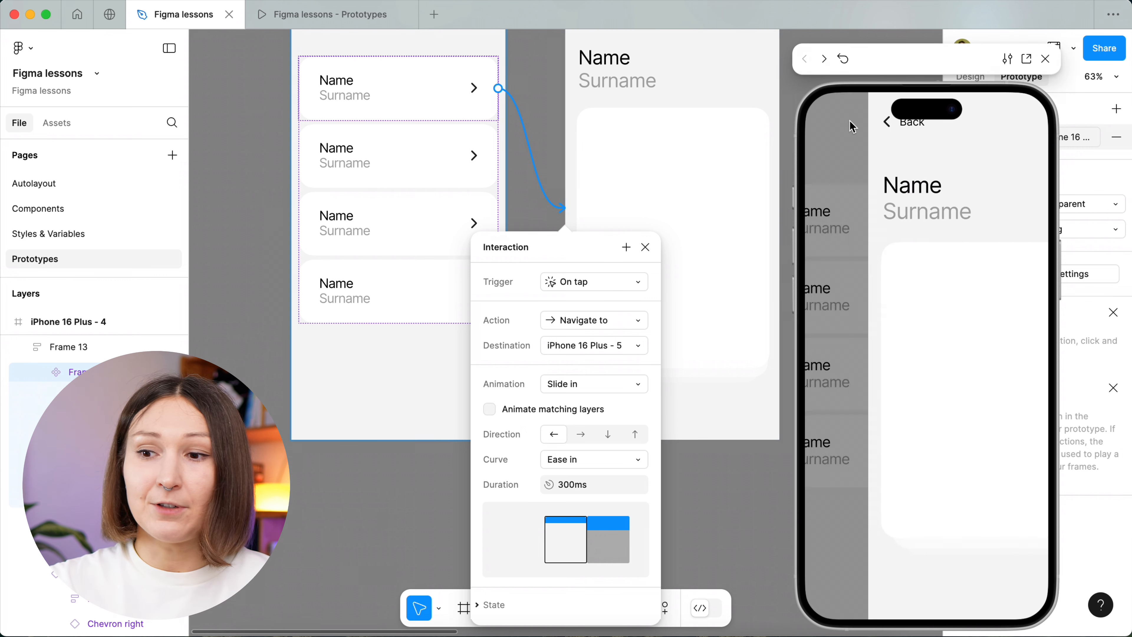
click(973, 210)
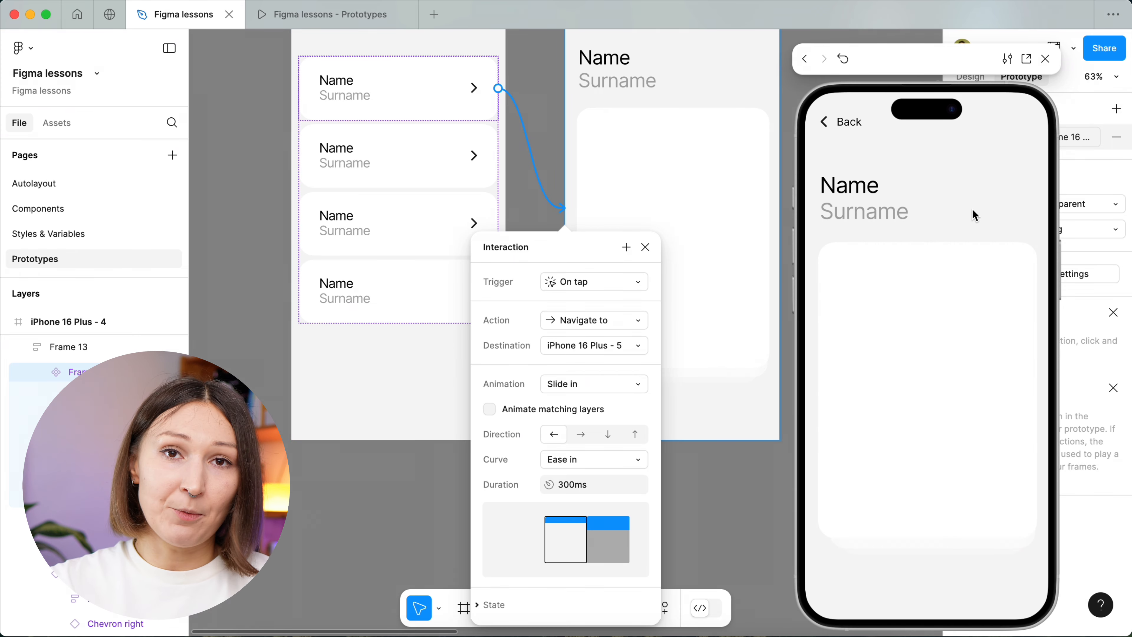
click(842, 128)
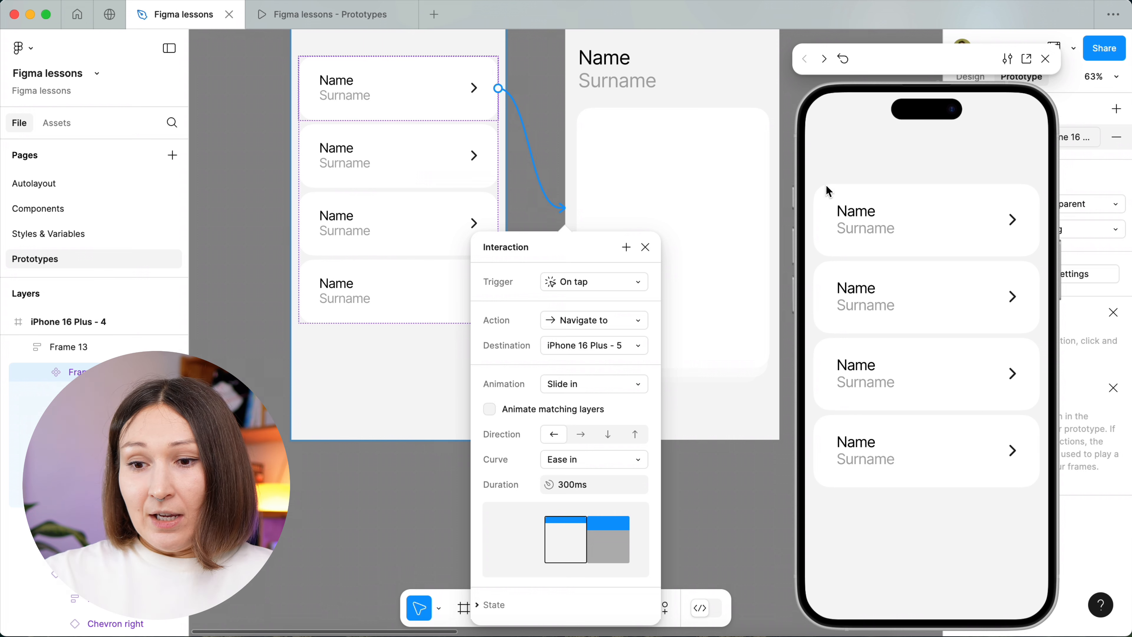
Change the animation to Slide out and preview it twice by opening the first card and returning to the list.
click(591, 391)
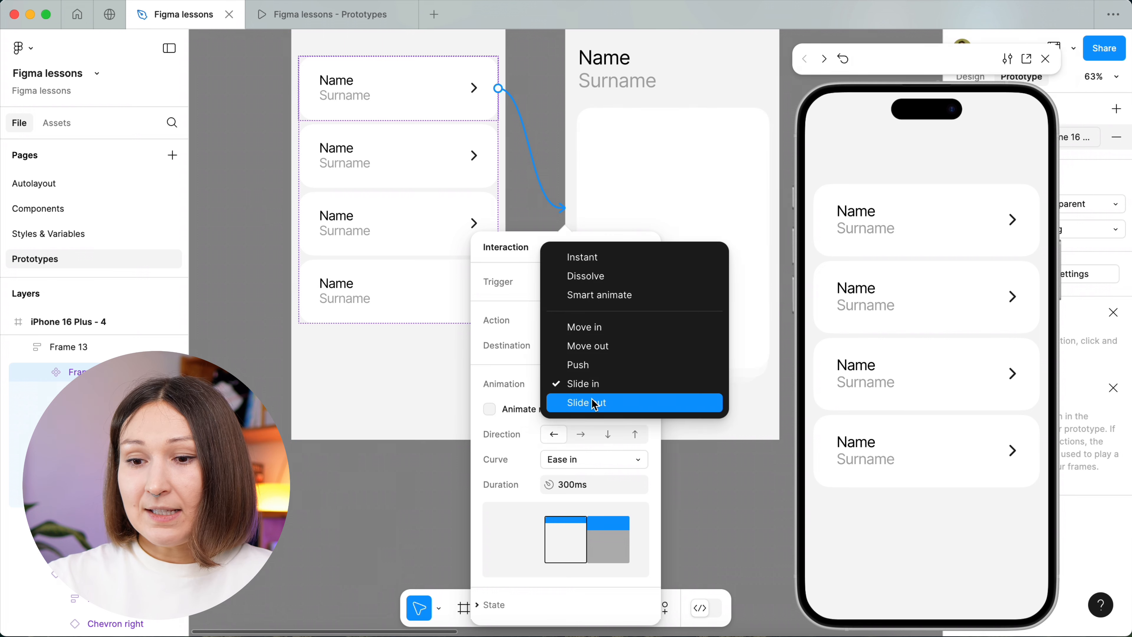
click(595, 403)
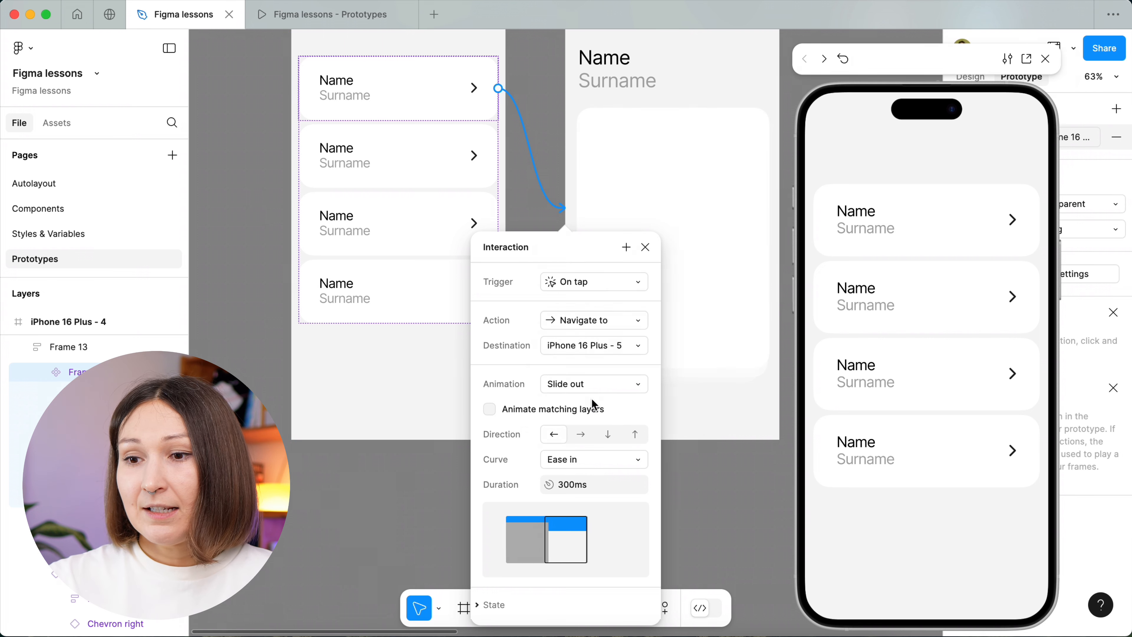
click(883, 199)
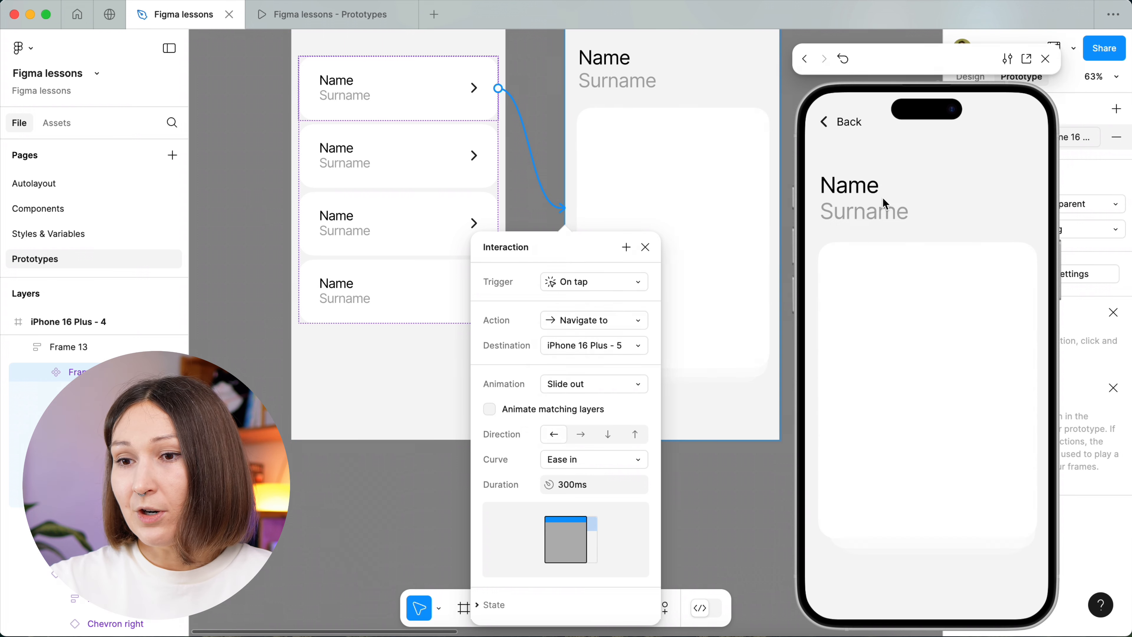
click(855, 130)
click(933, 212)
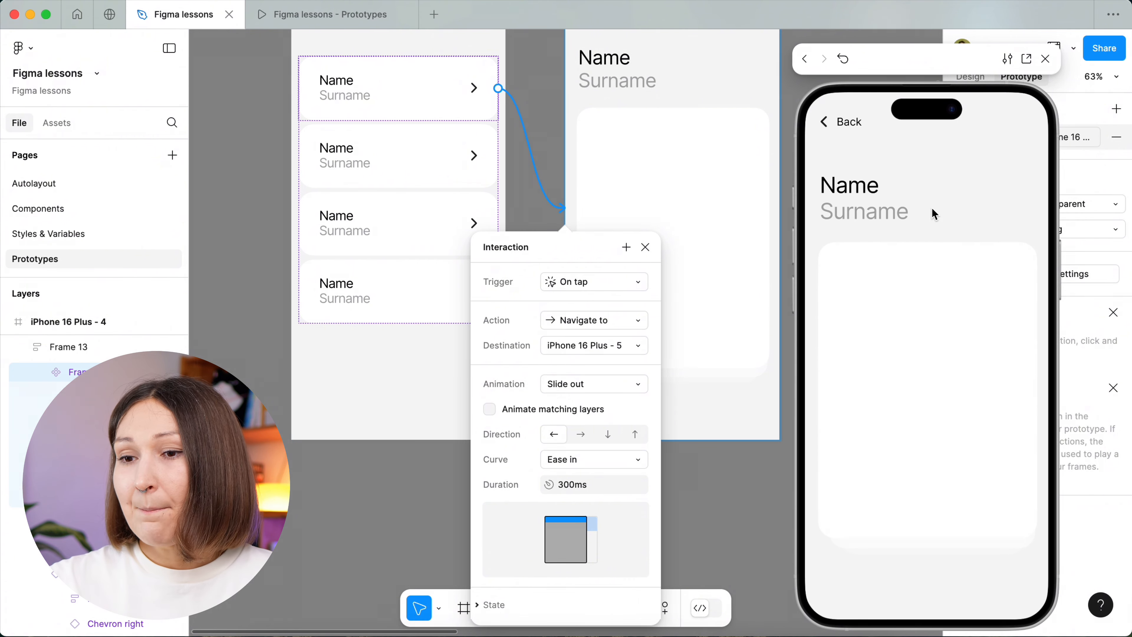
click(833, 125)
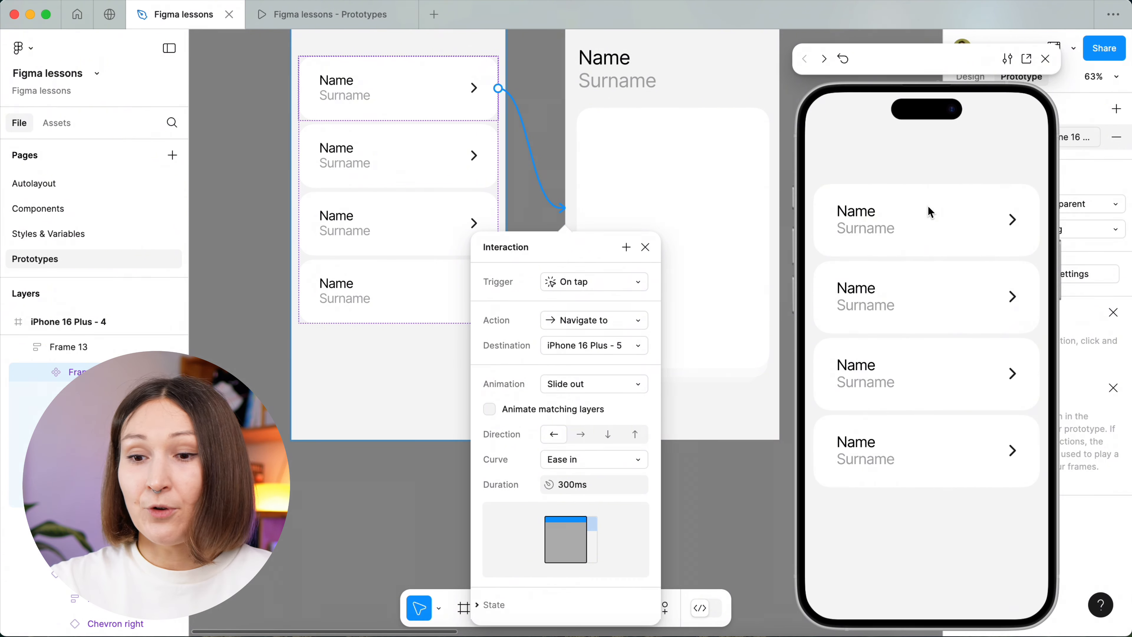
Set the transition's animation back to Slide in and preview it by opening the first card and returning to the list.
click(605, 389)
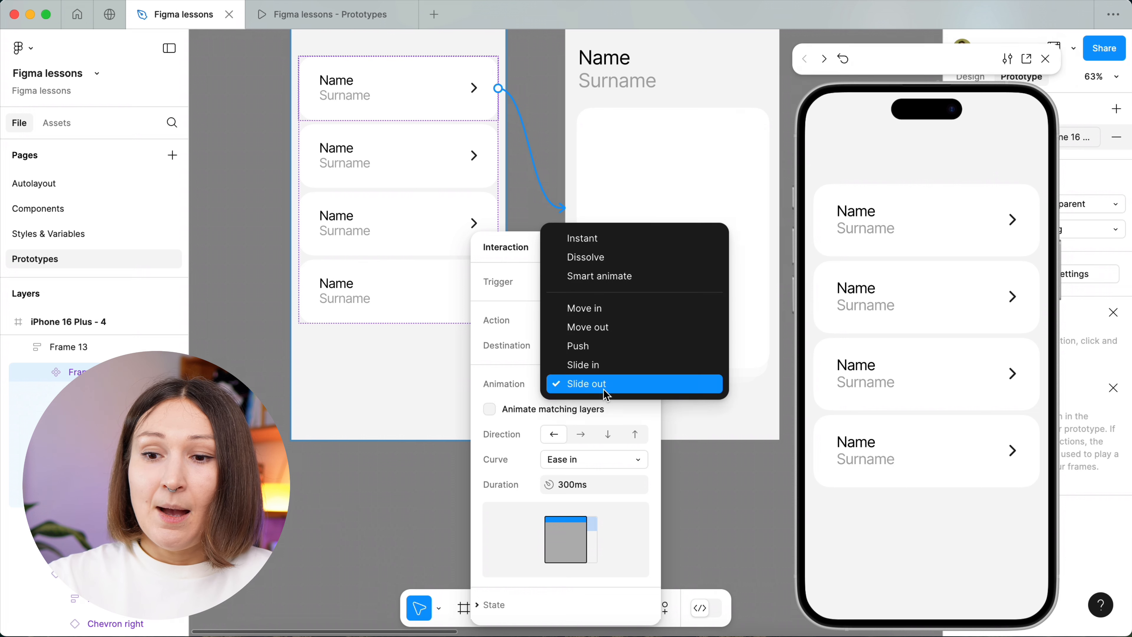
click(604, 364)
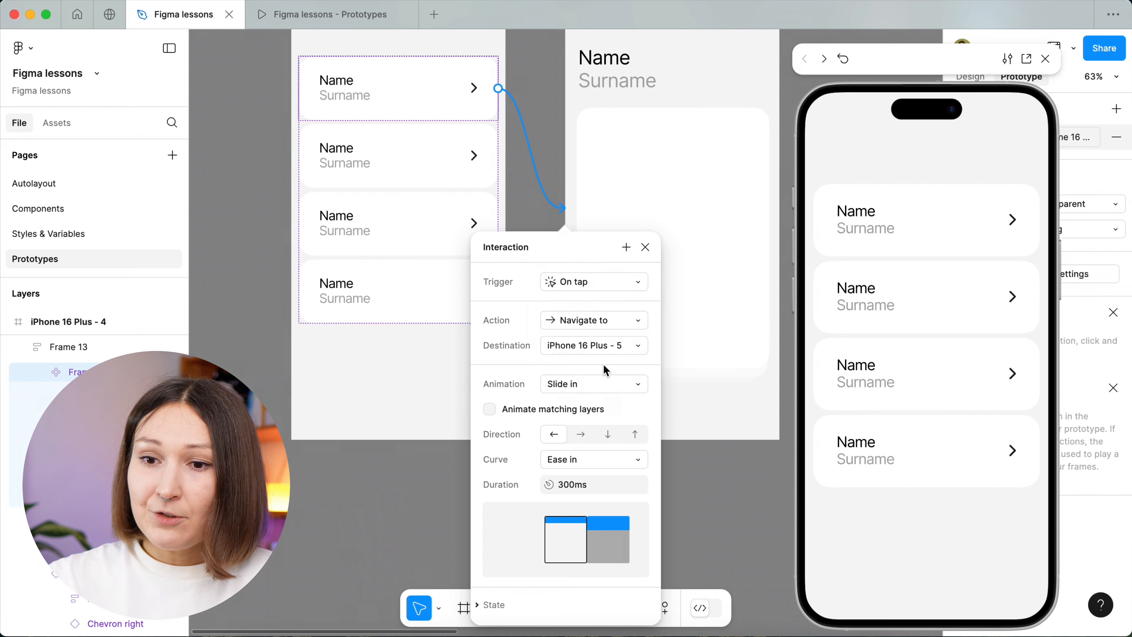
click(551, 89)
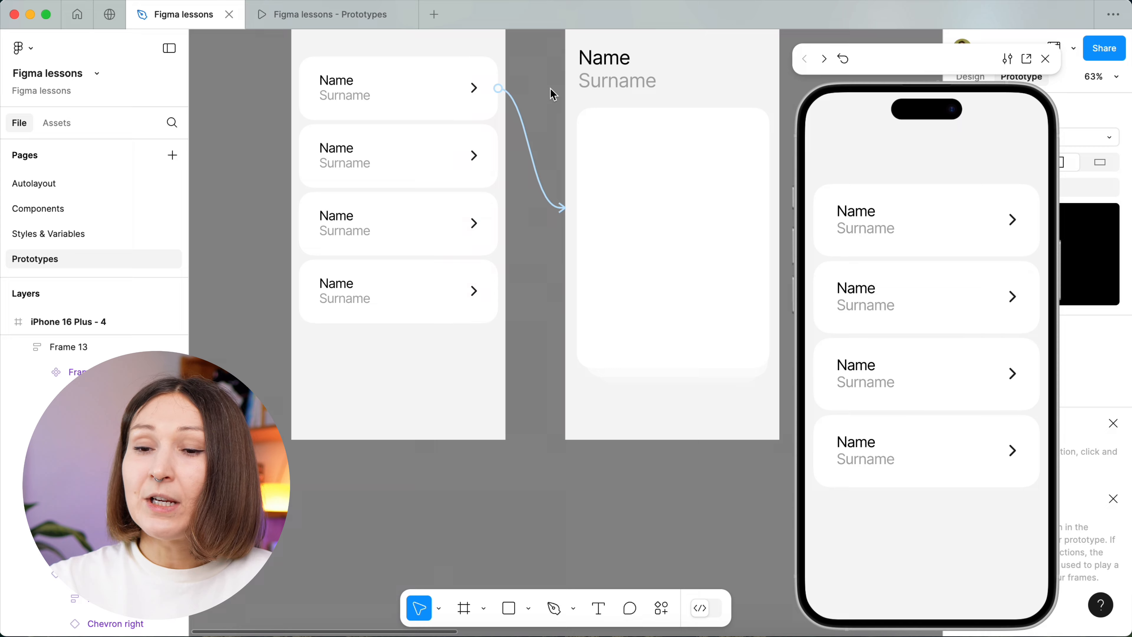
scroll(553, 93, up, 4)
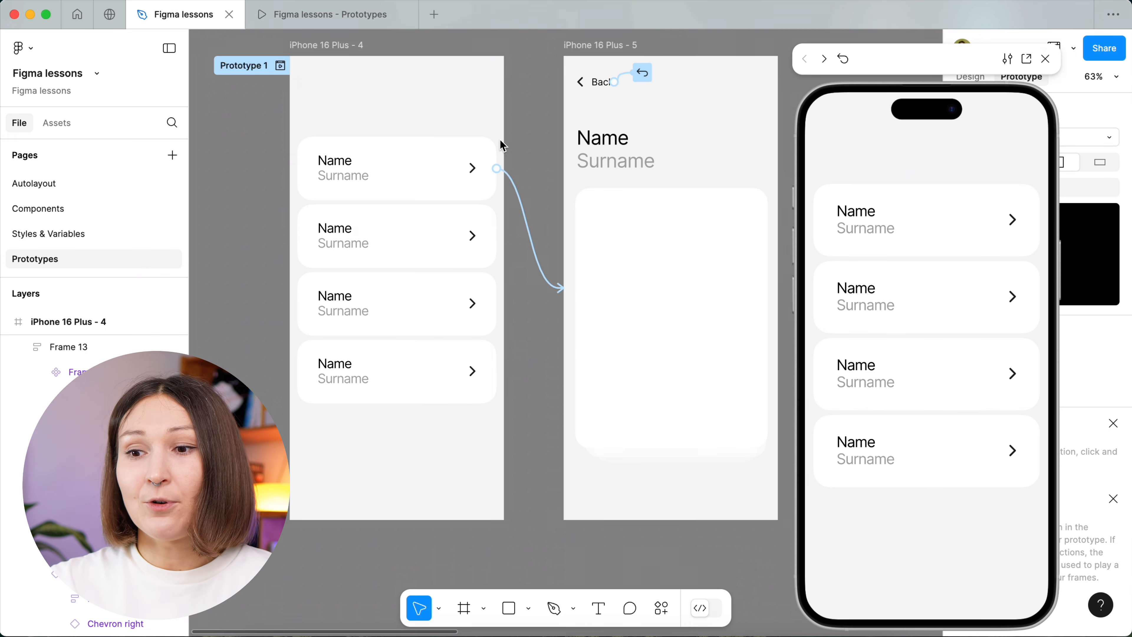
click(952, 201)
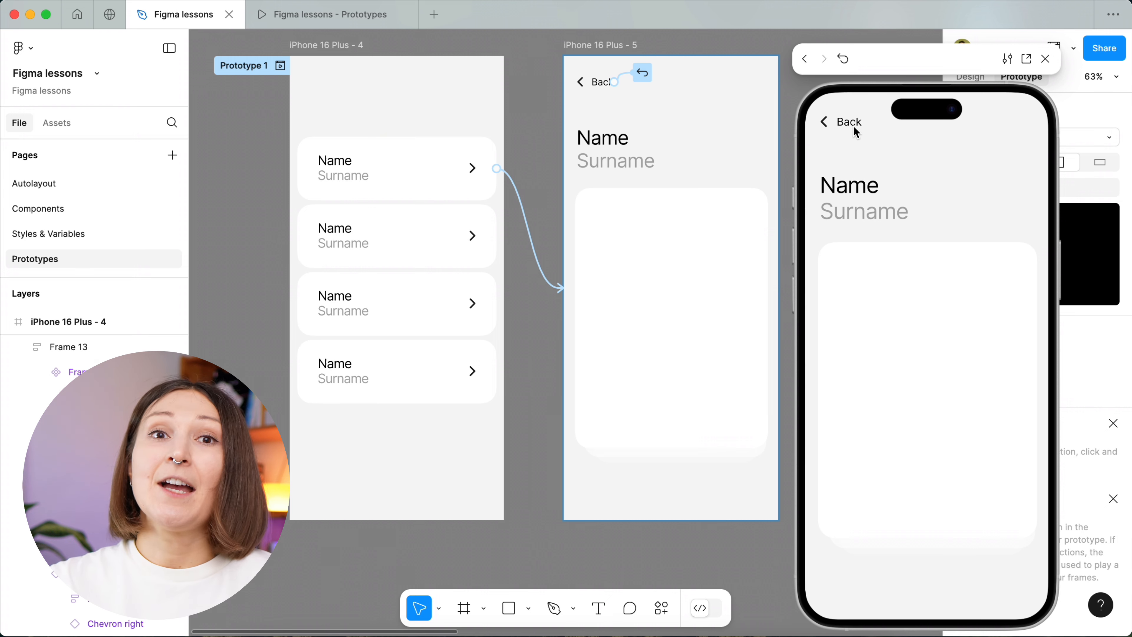
click(854, 128)
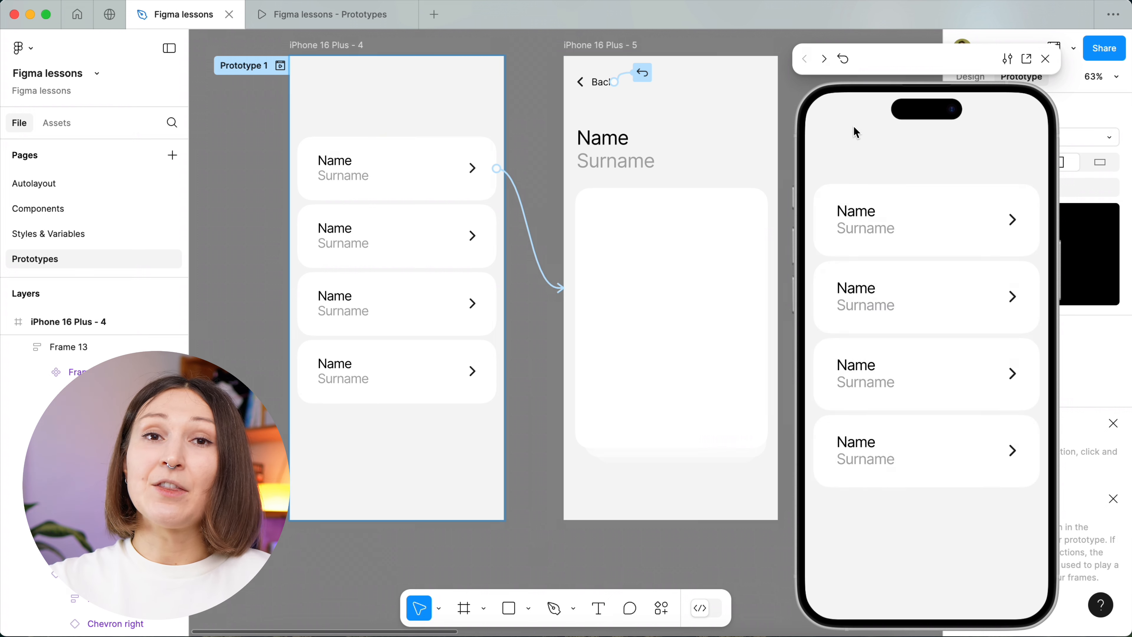
Inspect the available actions for the detail screen's Back link, and connect the link directly to the iPhone 16 Plus - 4 frame.
click(642, 72)
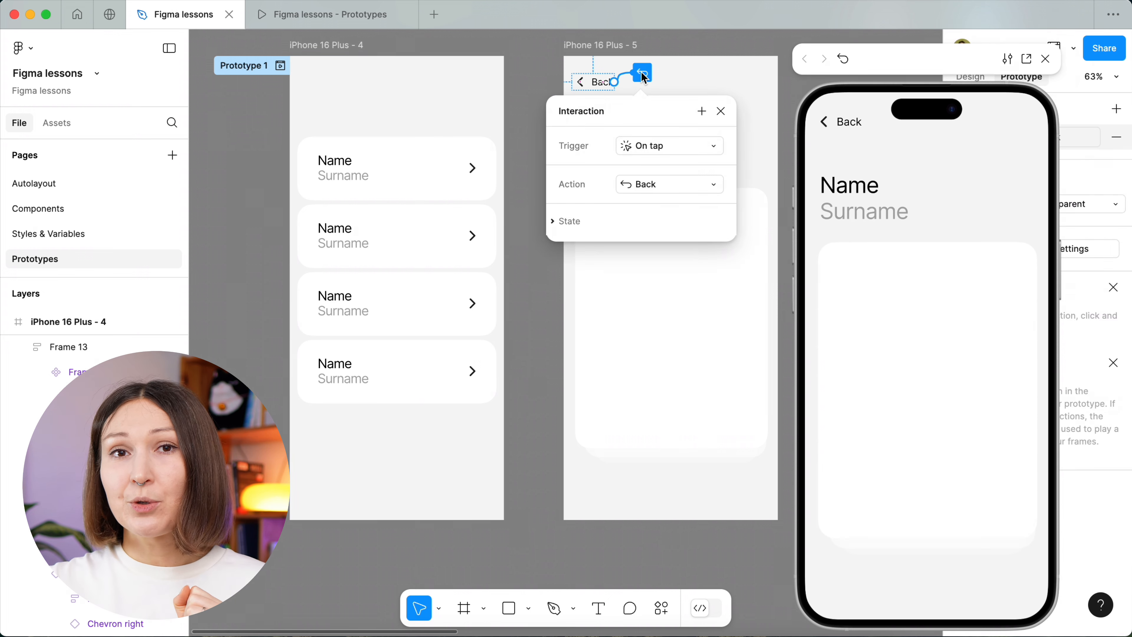
click(667, 184)
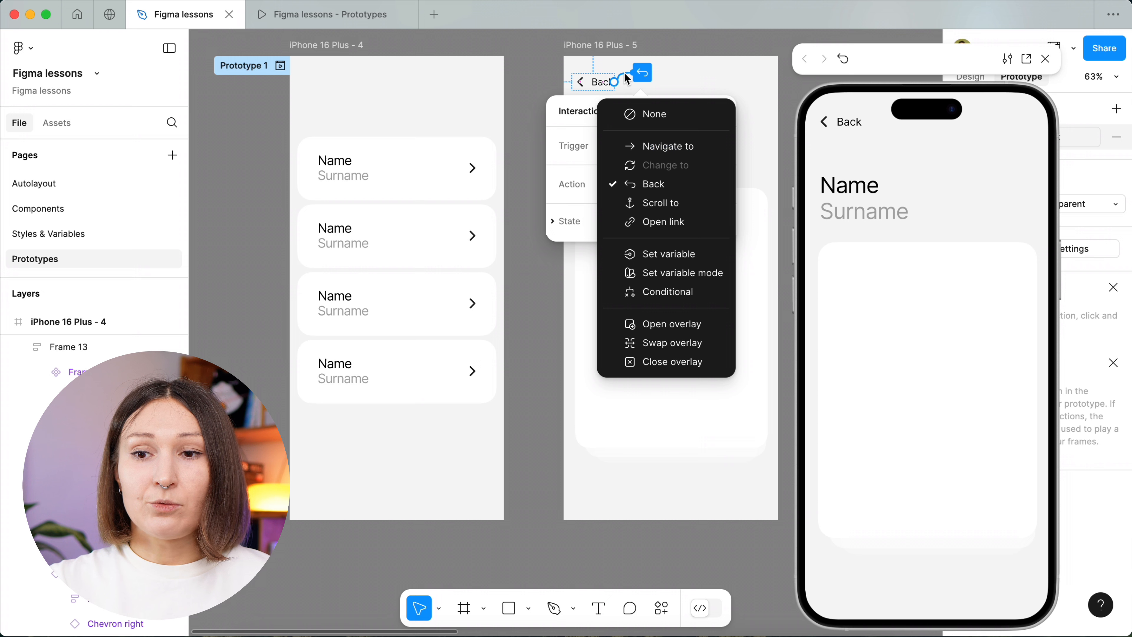
click(629, 80)
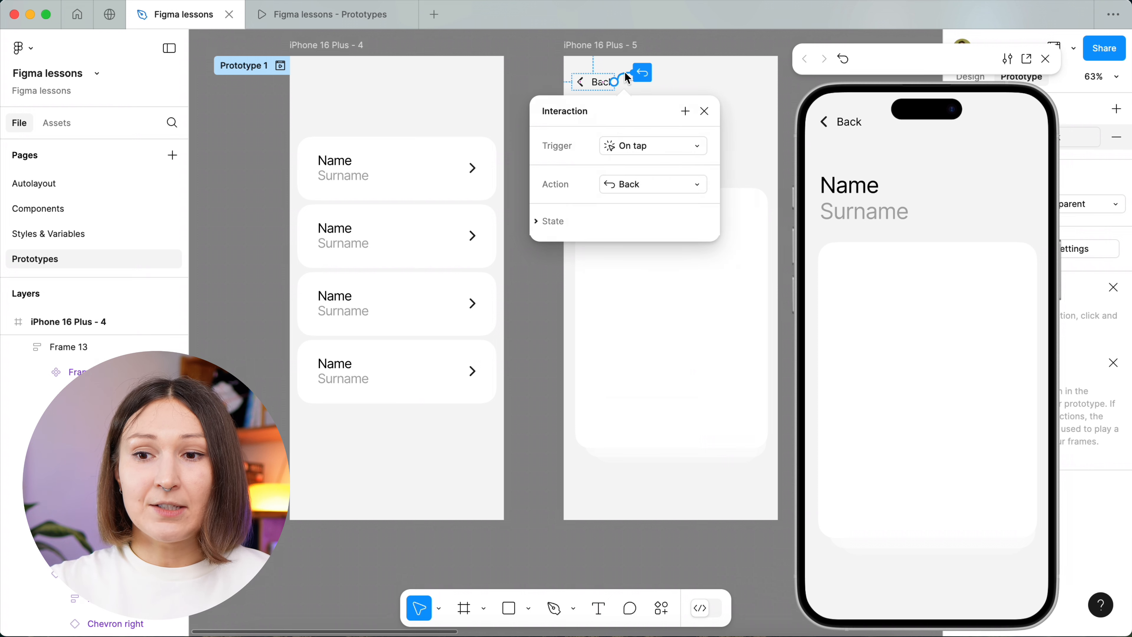
click(491, 87)
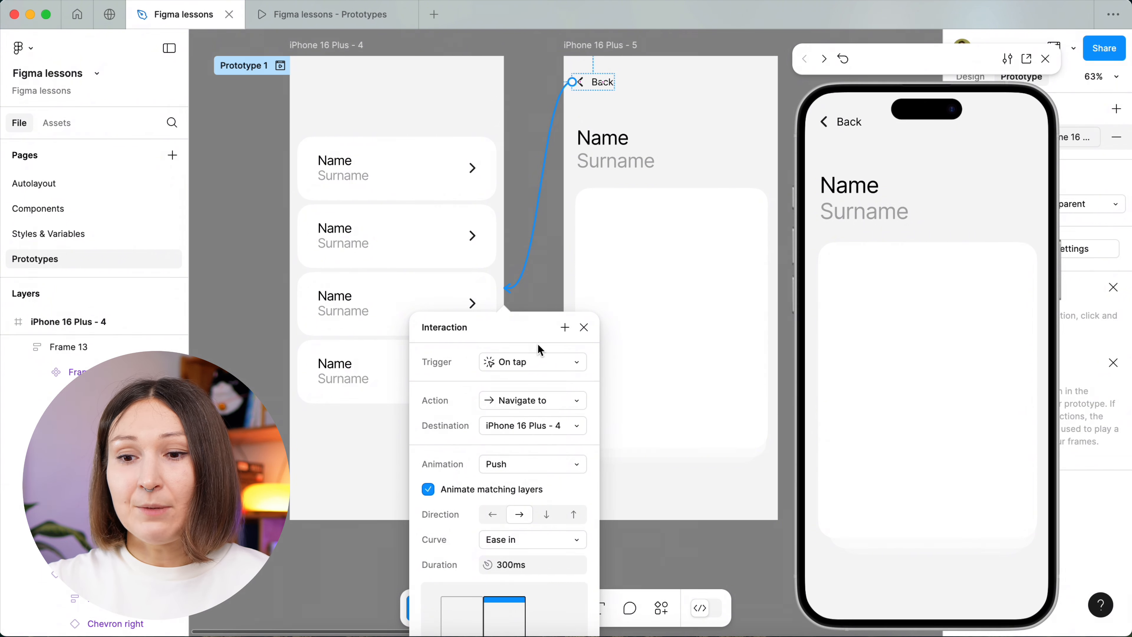
Set the action of the detail screen's Back link to Back, keeping the On tap trigger.
click(538, 363)
click(538, 365)
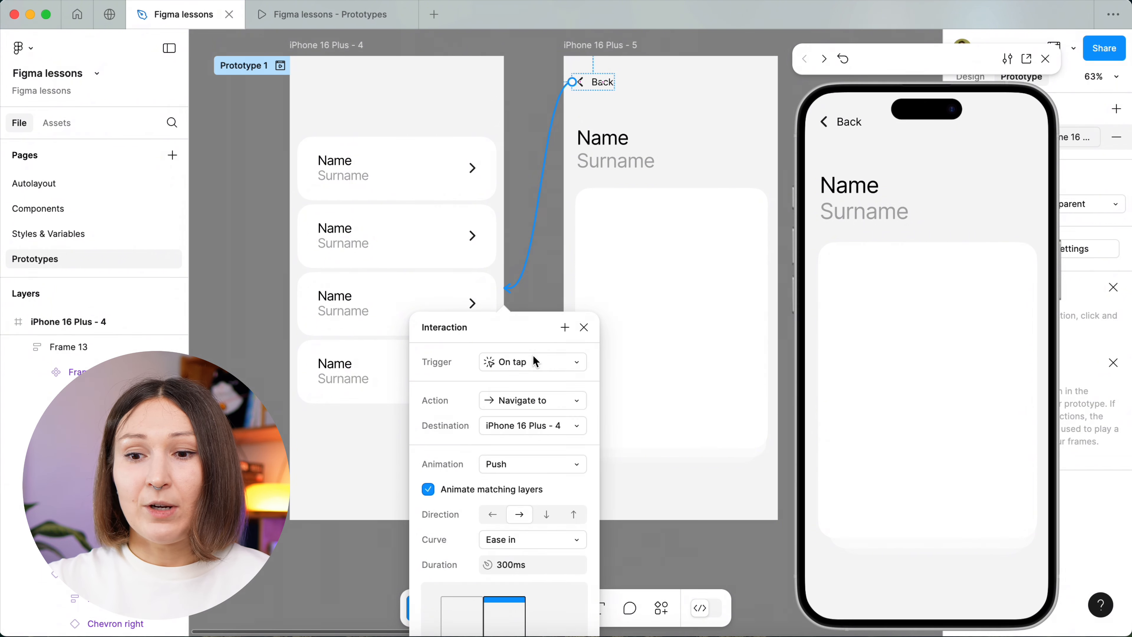
click(529, 402)
click(521, 438)
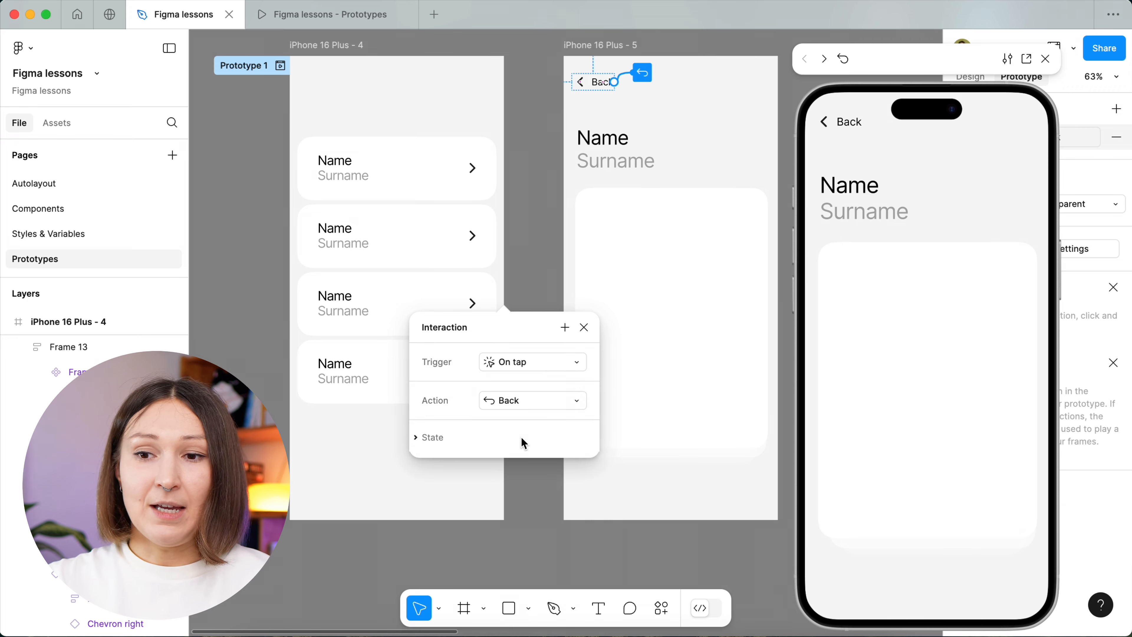